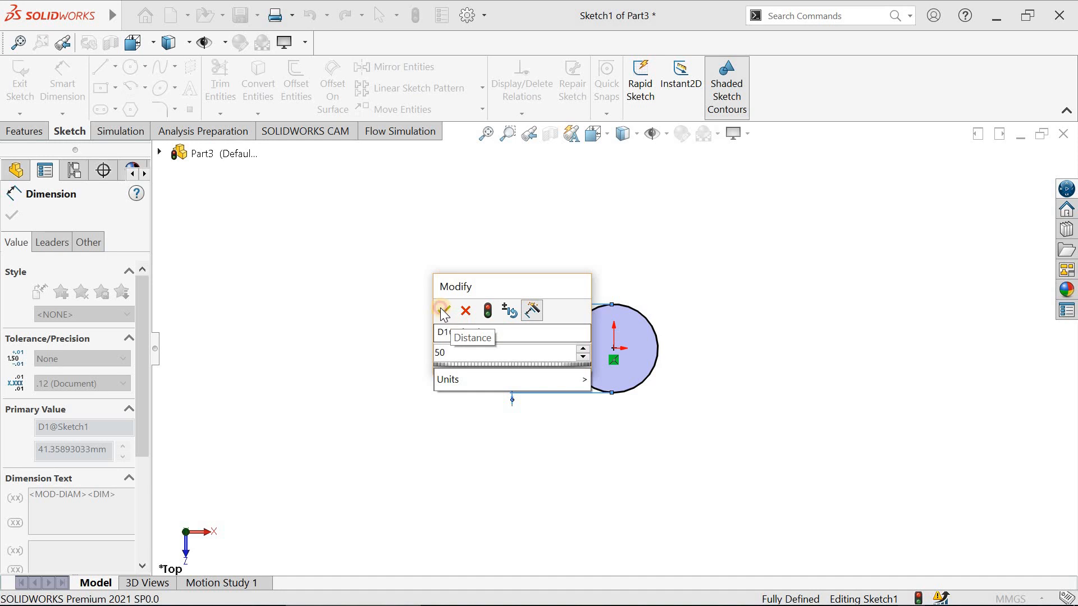
- Set the sketched circle's diameter to 50 mm and exit the sketch
click(444, 310)
click(12, 215)
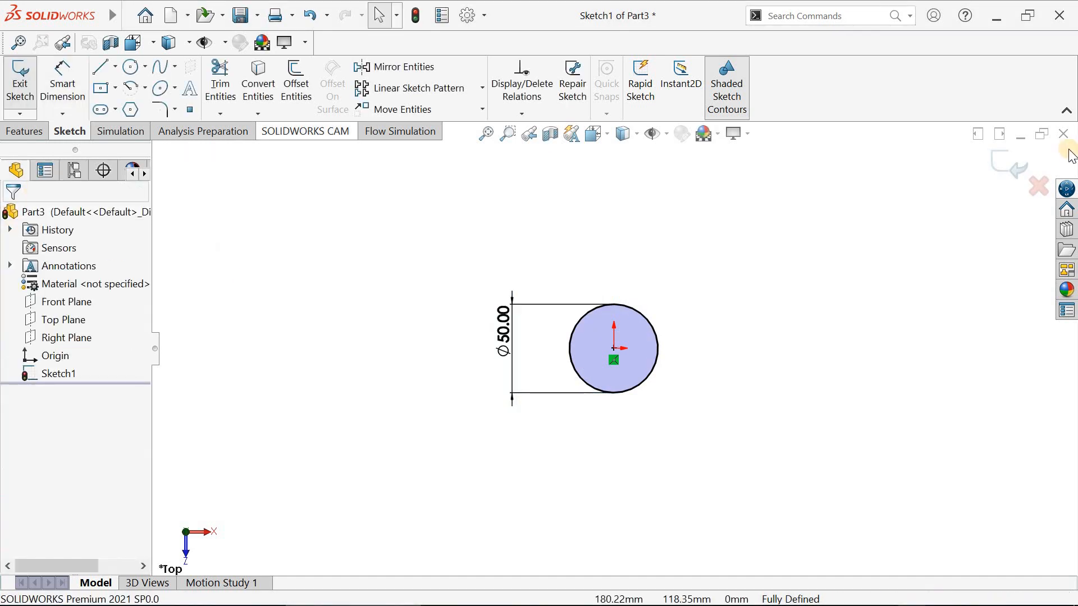
click(1000, 168)
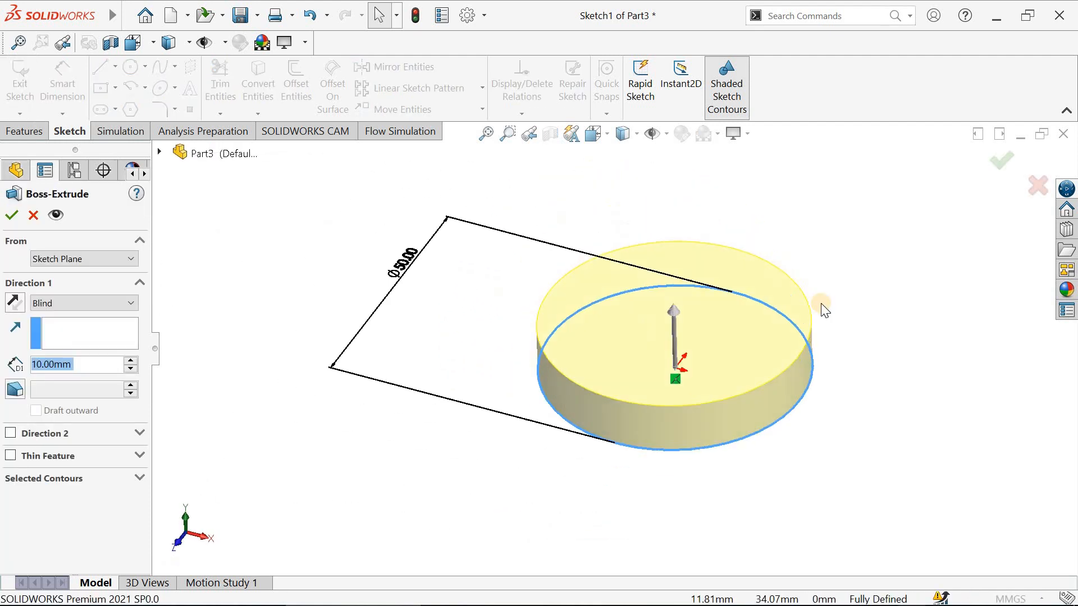
- Extrude the circle as a Blind boss with a depth of 500 mm
text(500)
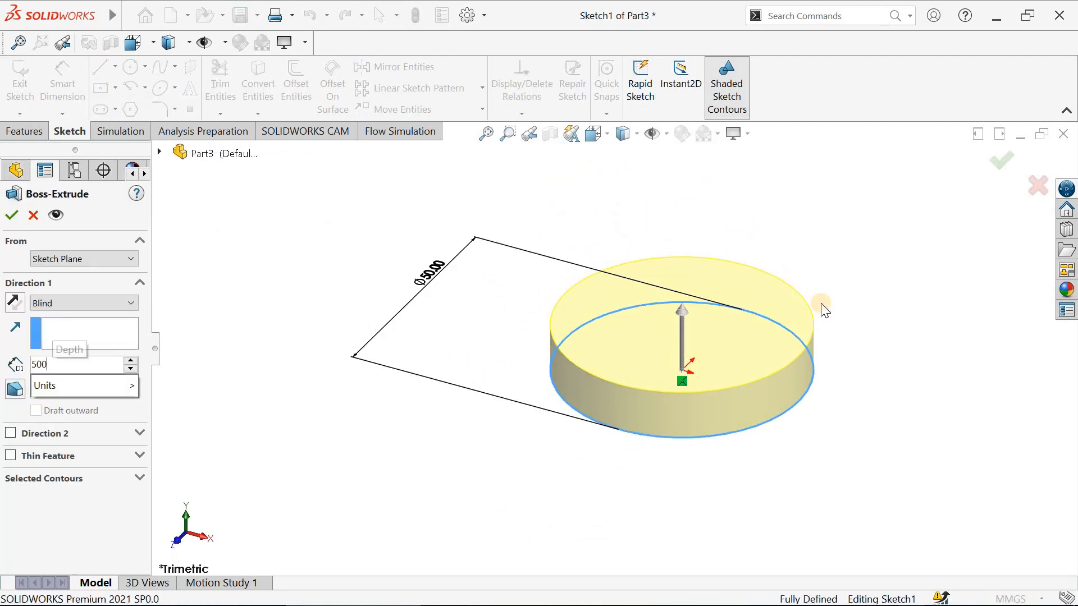
key(Return)
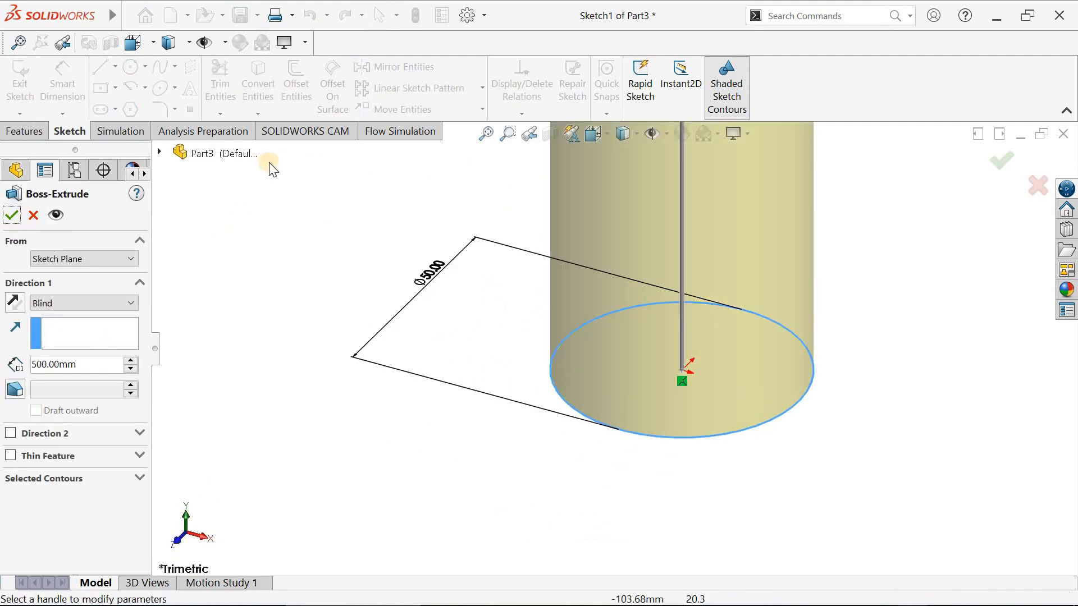
click(11, 217)
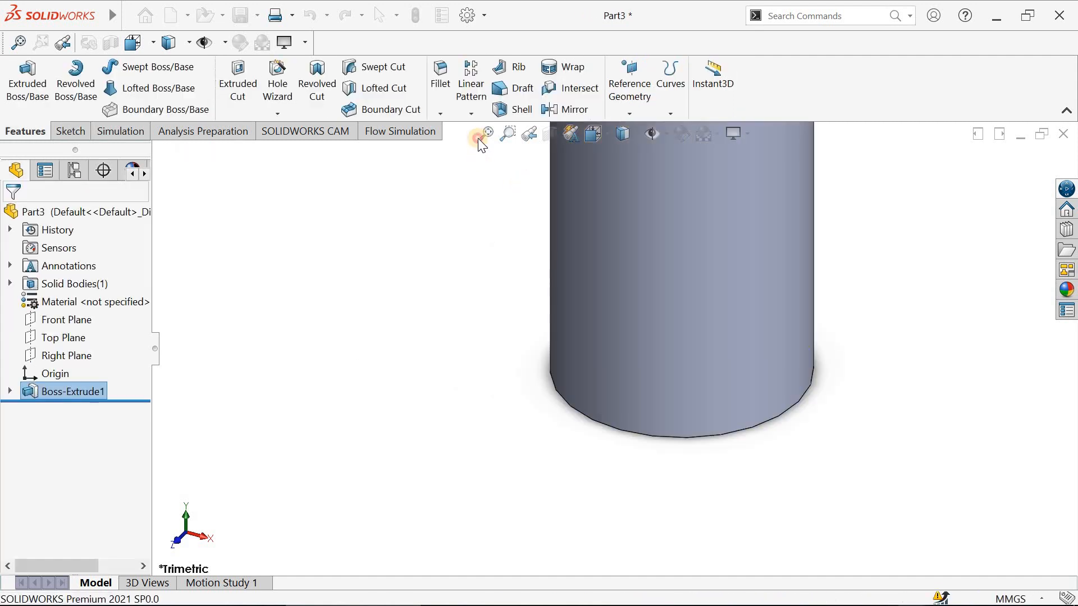
click(479, 137)
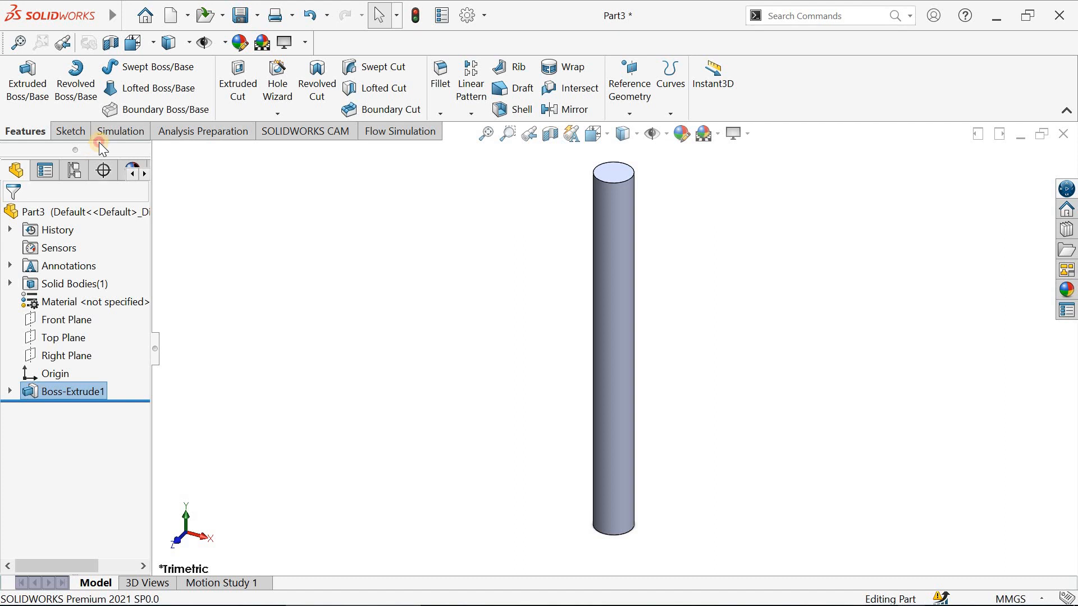
- Create a new Buckling simulation study for the cylinder, keeping the default name
click(110, 133)
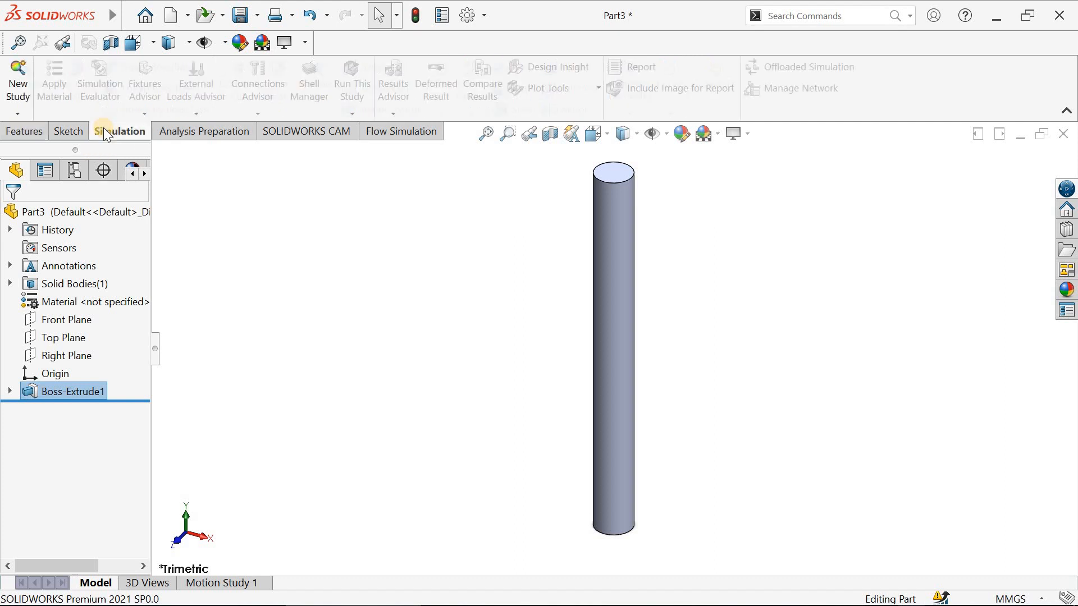
click(18, 73)
scroll(104, 393, down, 4)
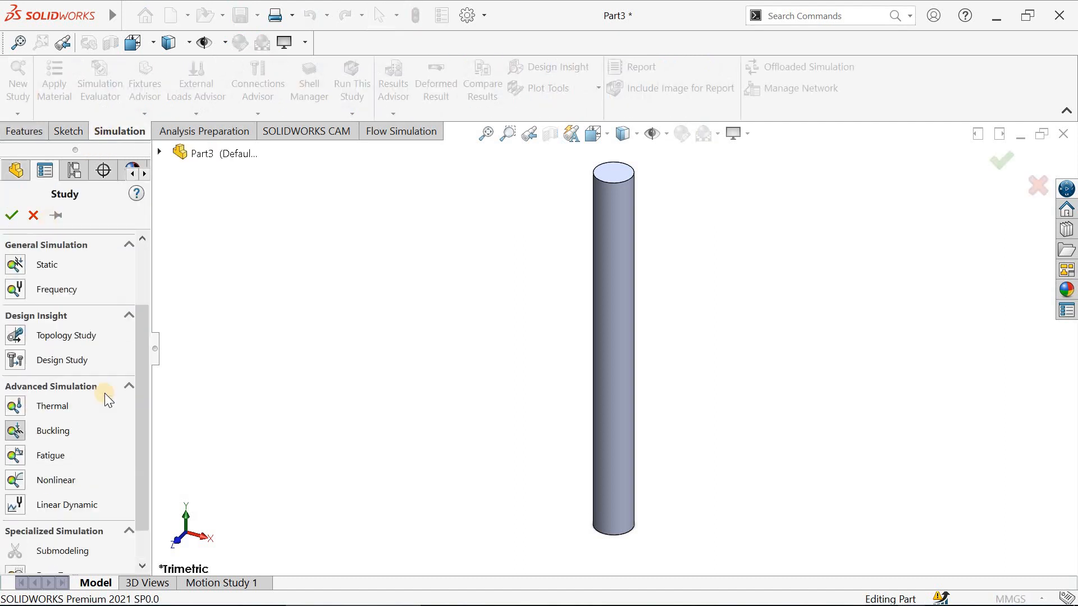
click(17, 390)
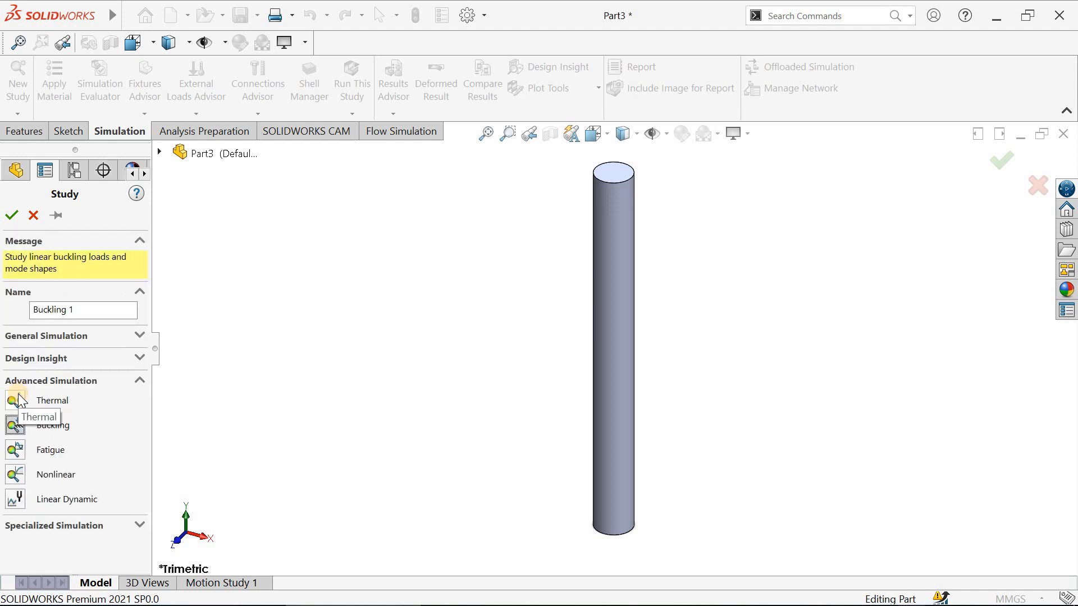
click(12, 207)
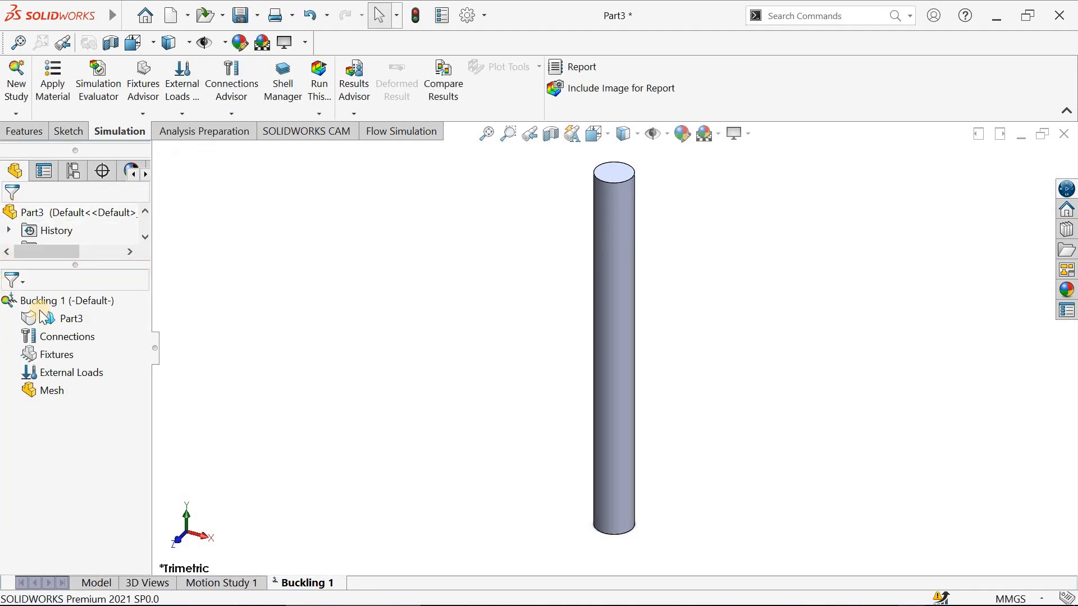
right_click(73, 301)
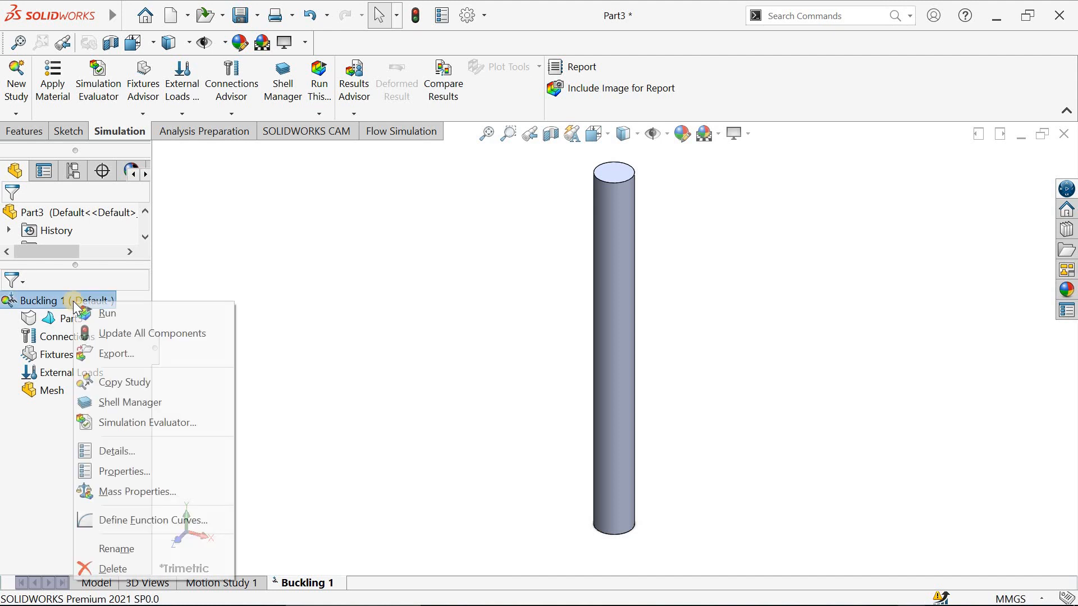
click(264, 270)
click(76, 100)
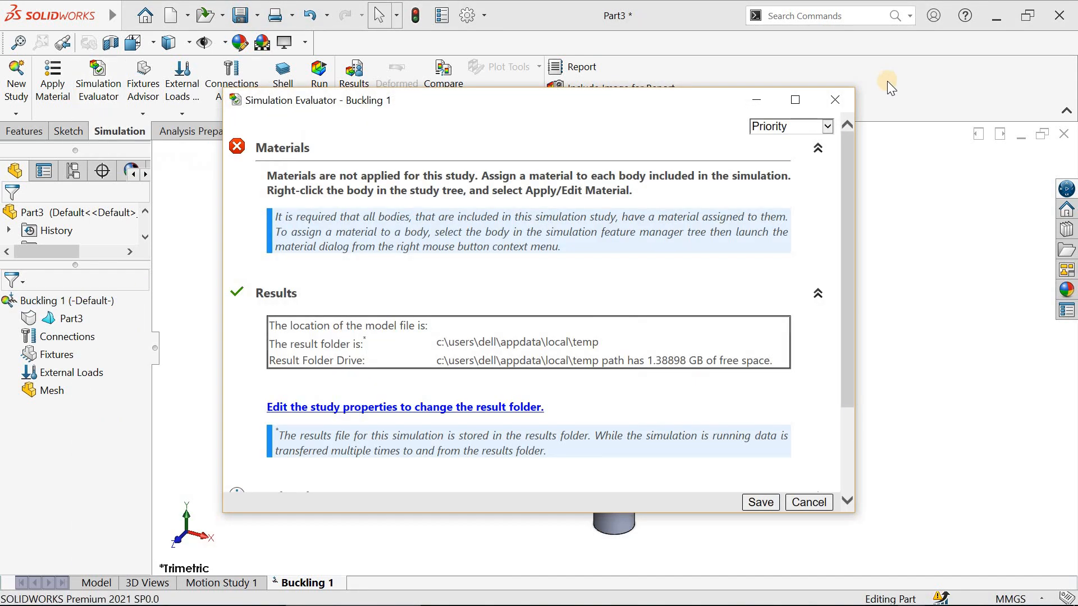
click(835, 100)
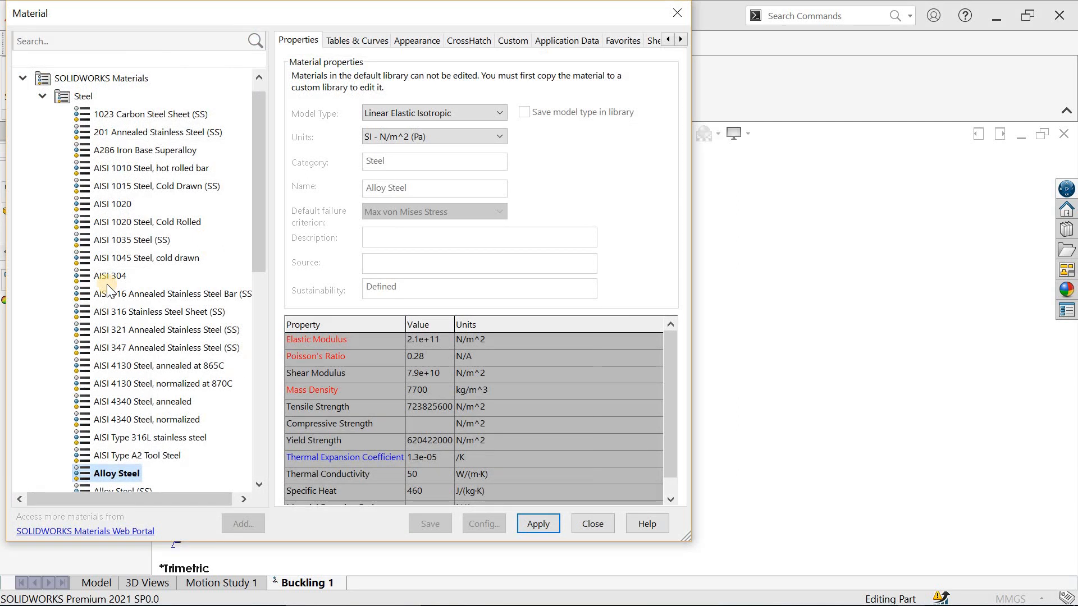
- Apply AISI 304 steel as the part's material in the buckling study
click(104, 276)
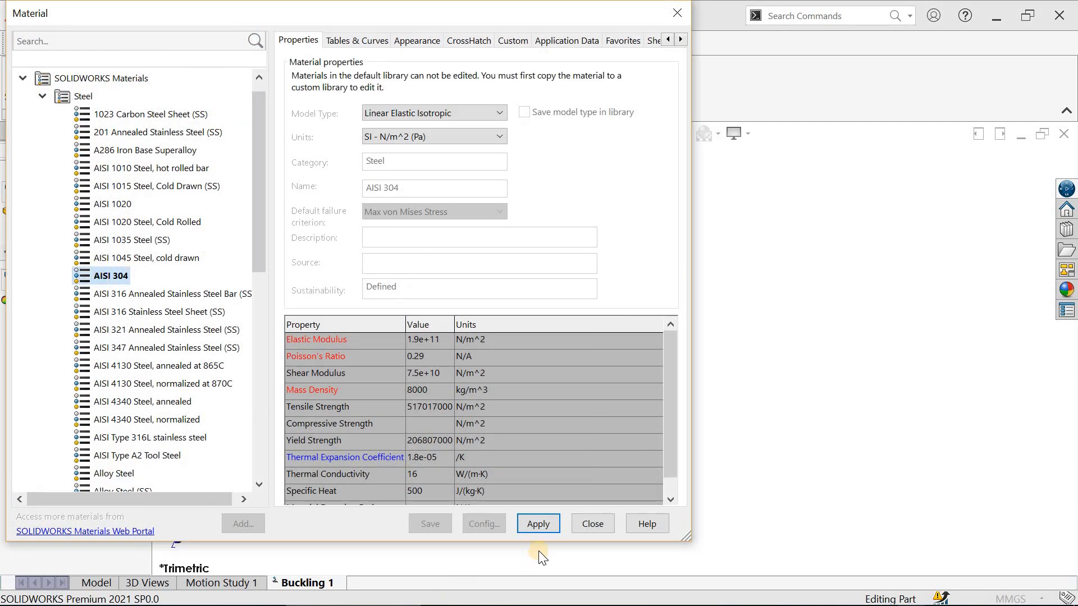
click(575, 524)
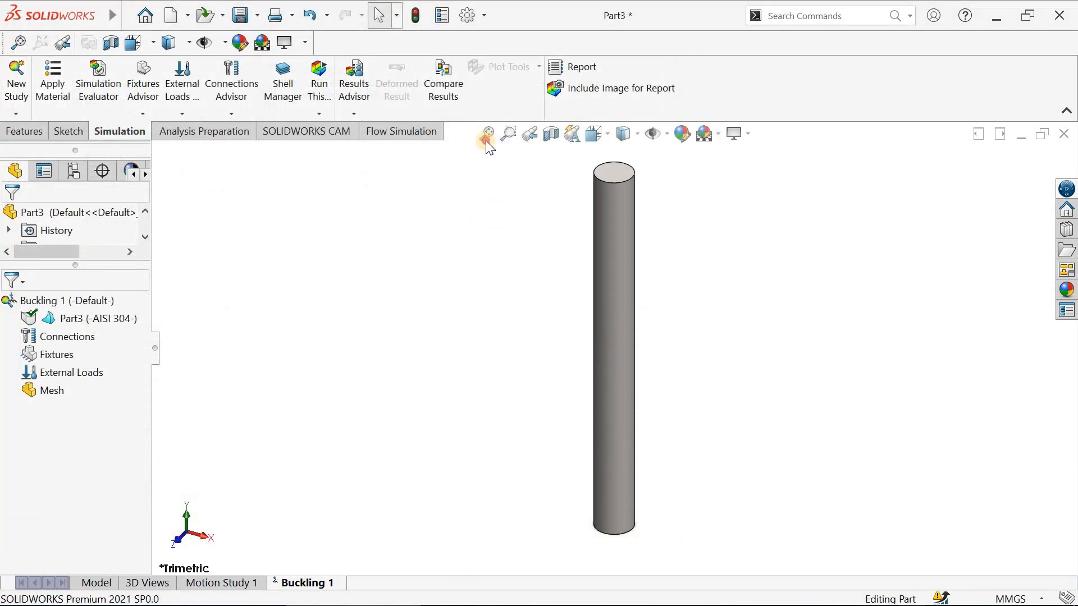
- Add a Fixed Geometry fixture to the cylinder's bottom face
click(143, 114)
click(152, 130)
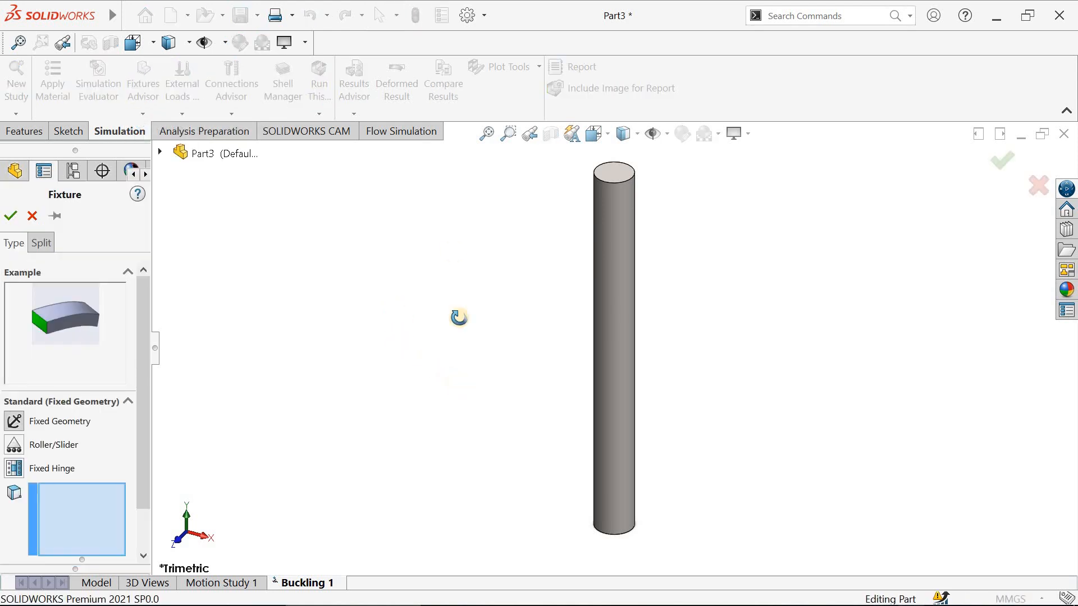
middle_drag(458, 318, 453, 156)
click(618, 498)
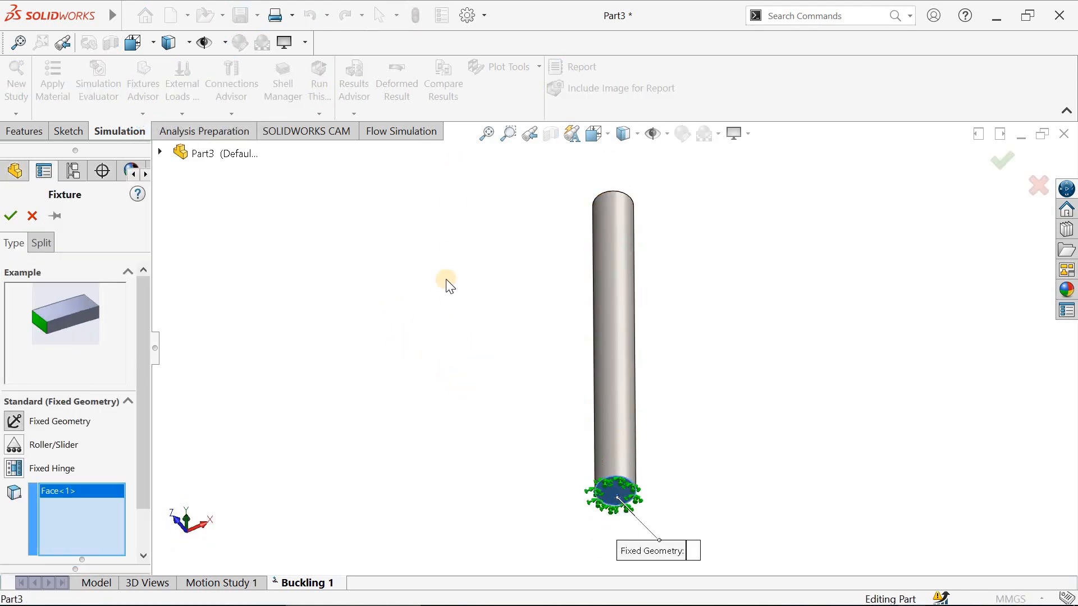
middle_drag(446, 282, 487, 159)
click(487, 134)
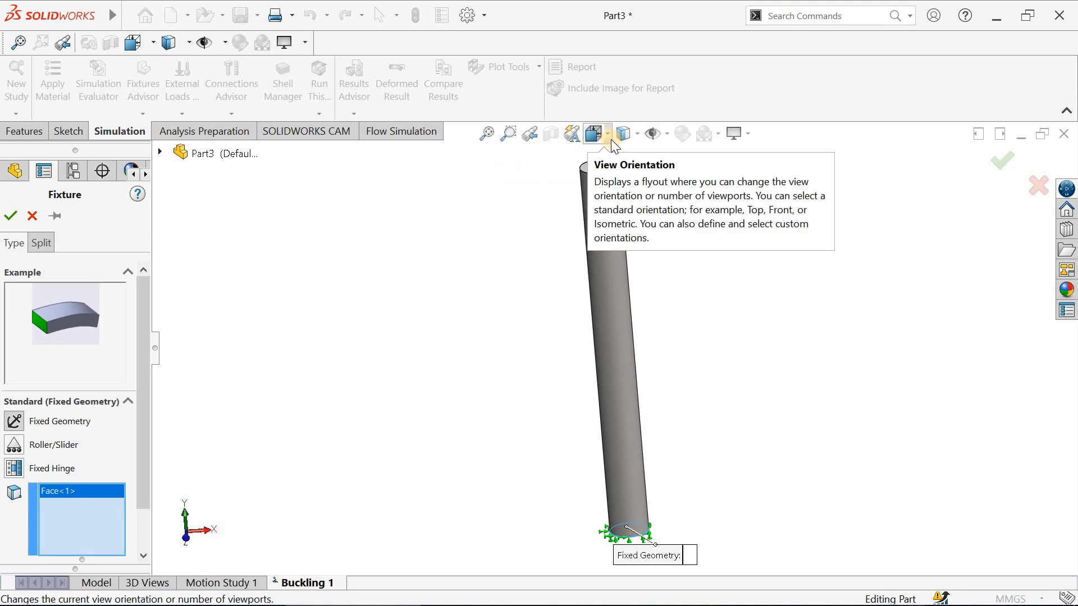
click(611, 139)
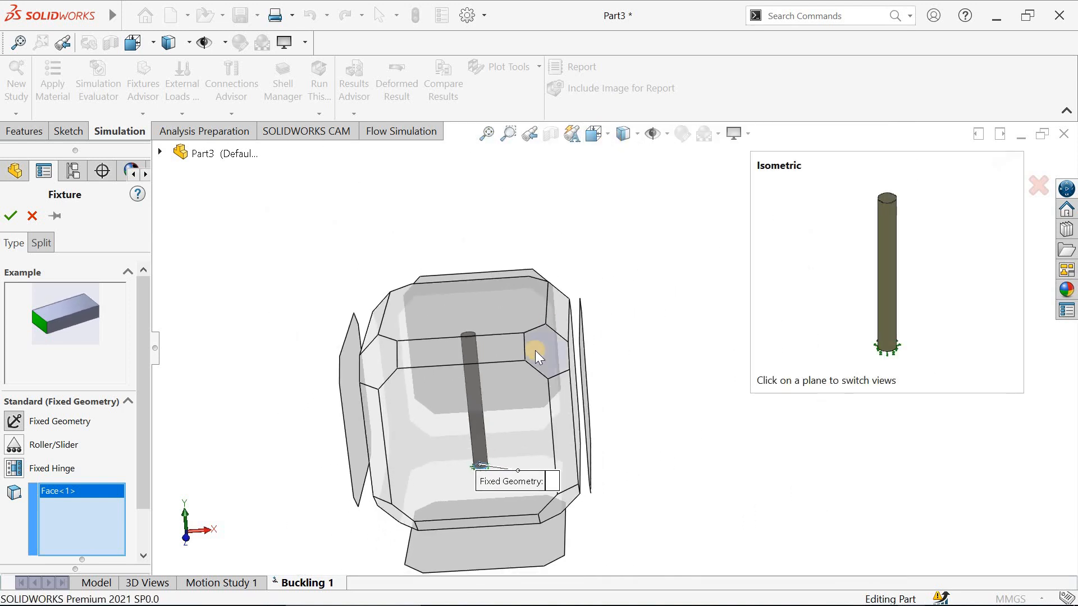
click(534, 351)
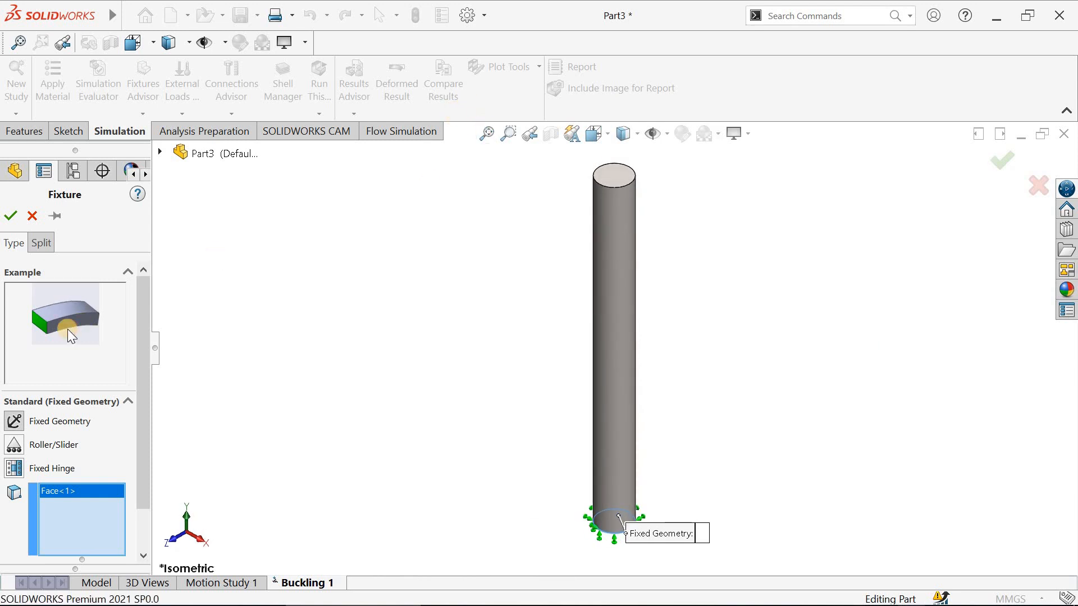
click(9, 216)
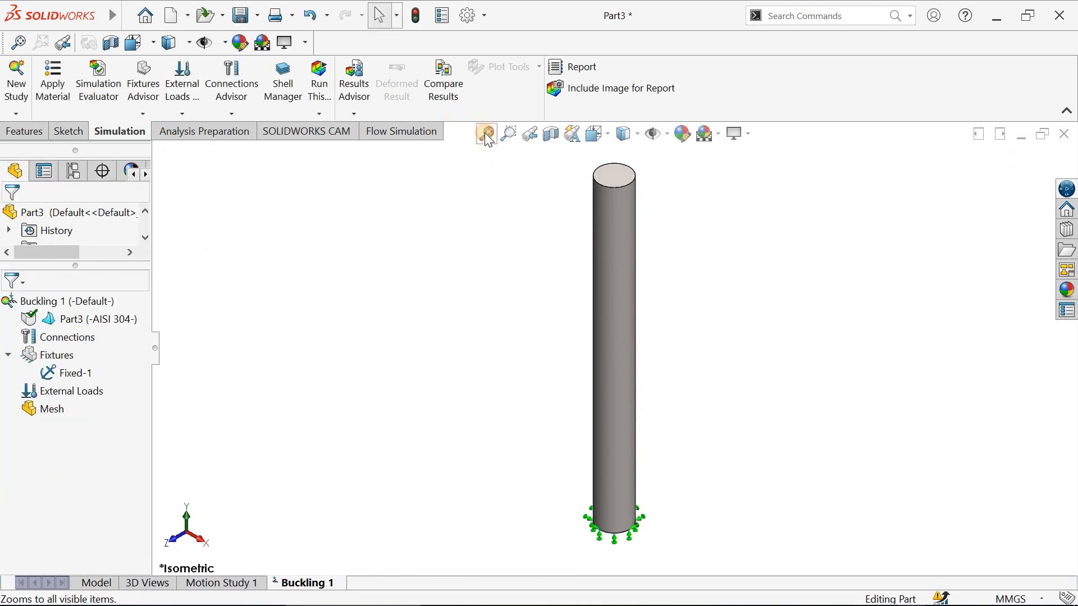
- Apply a 120 N force normal to the cylinder's top face
click(183, 114)
click(188, 134)
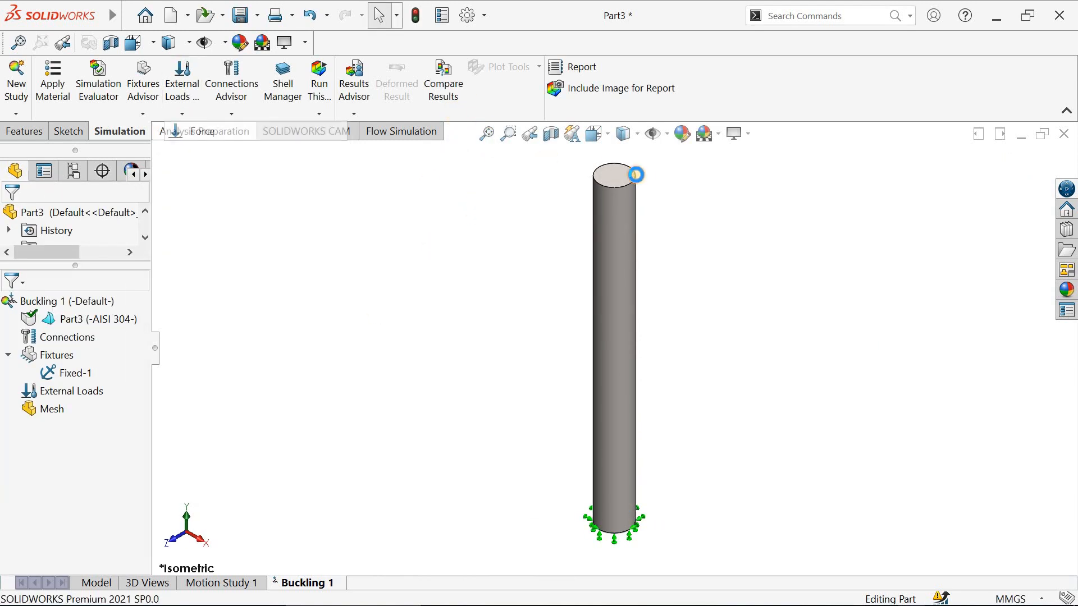
click(616, 182)
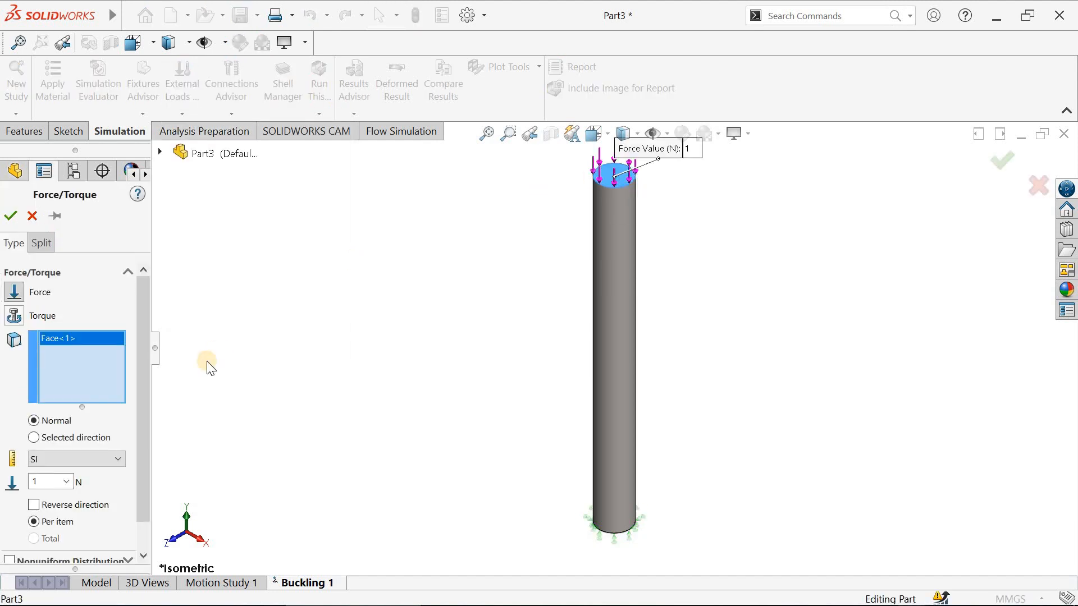
drag(137, 457, 137, 482)
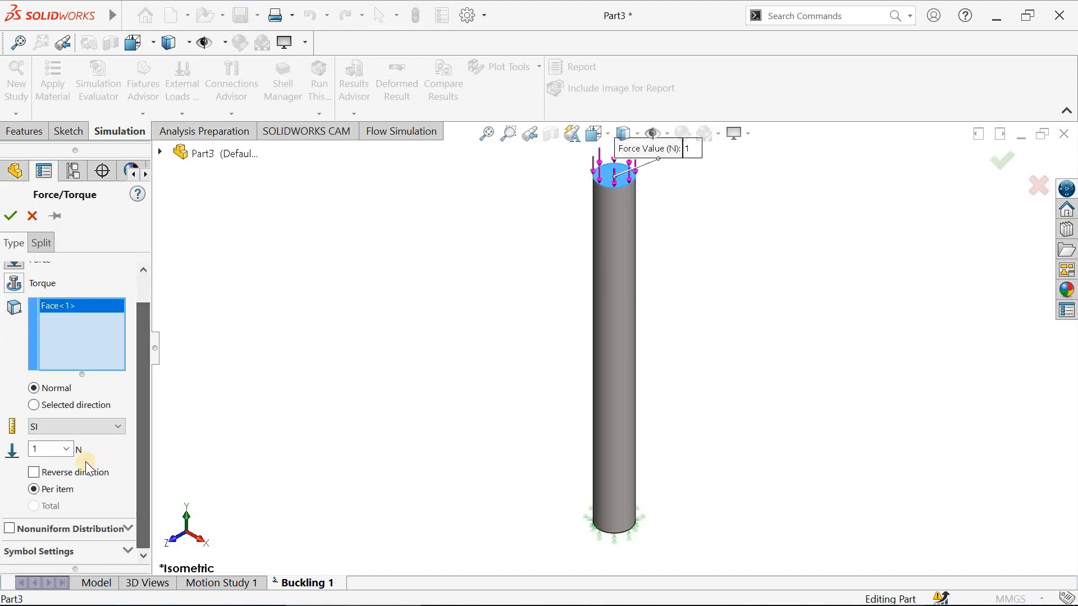
click(35, 448)
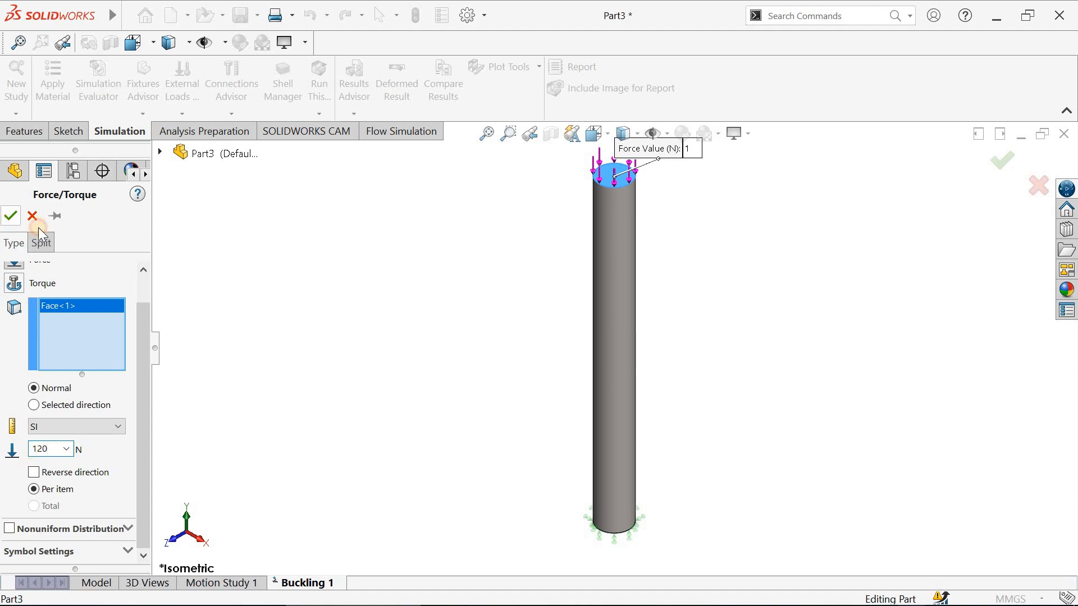
click(11, 216)
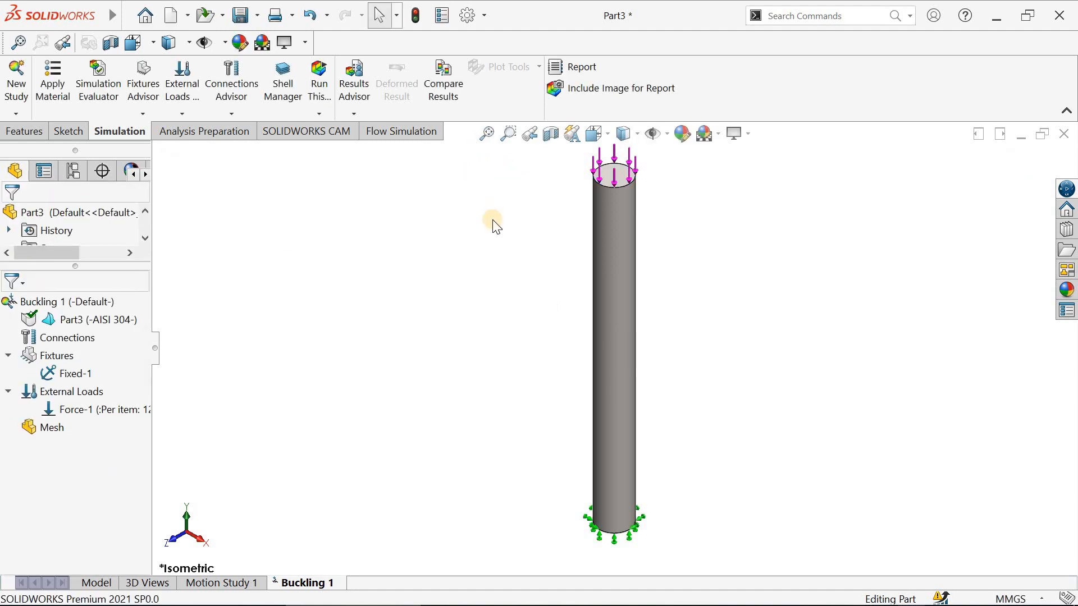
- Mesh the cylinder with the default mesh settings and run the buckling study
middle_drag(492, 216, 491, 198)
click(487, 134)
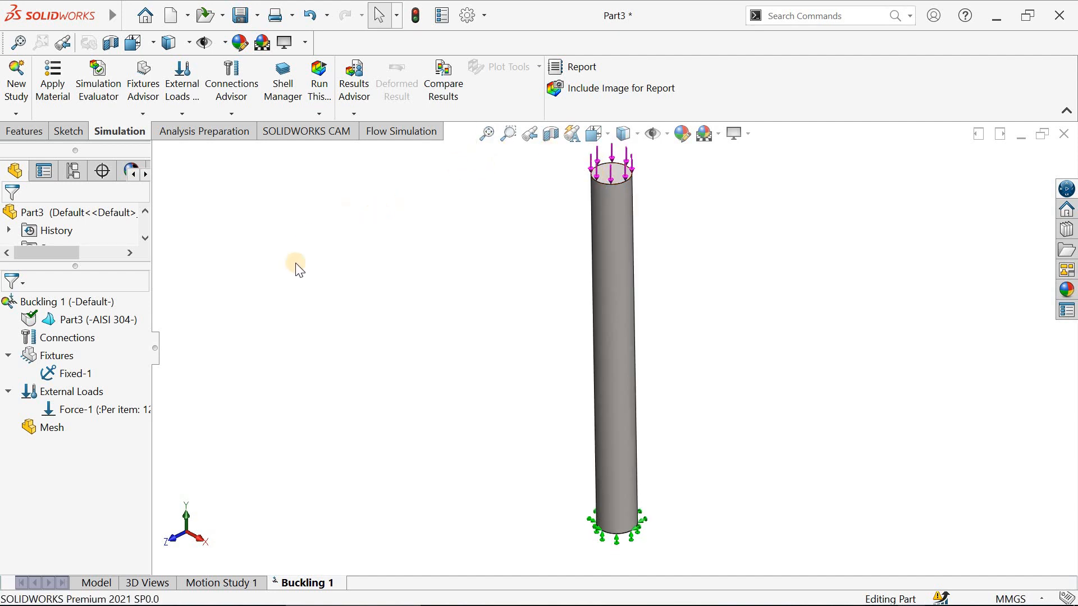
click(47, 428)
right_click(48, 430)
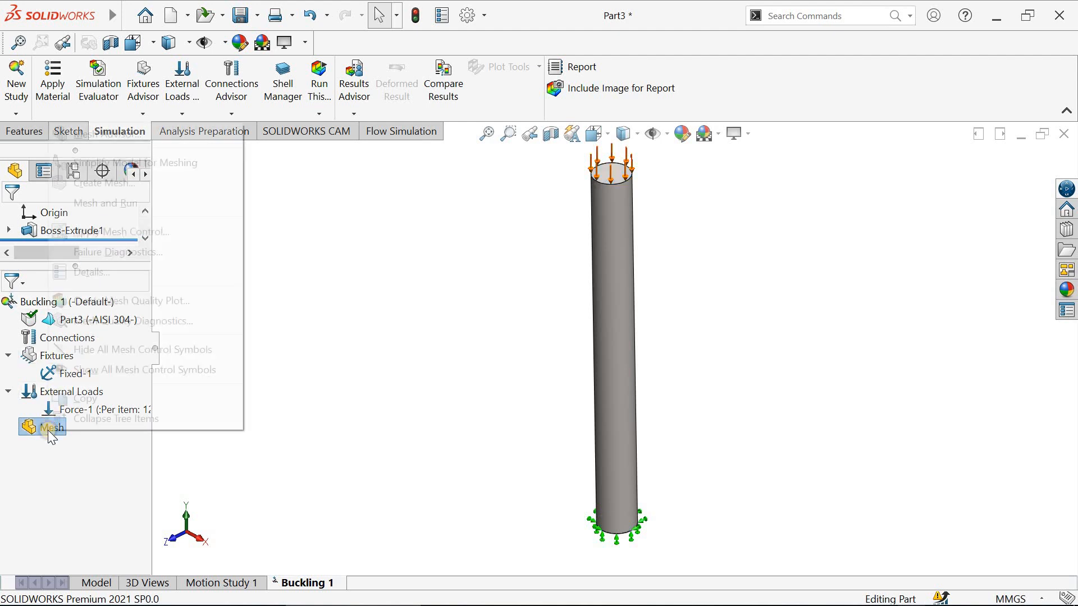
click(90, 183)
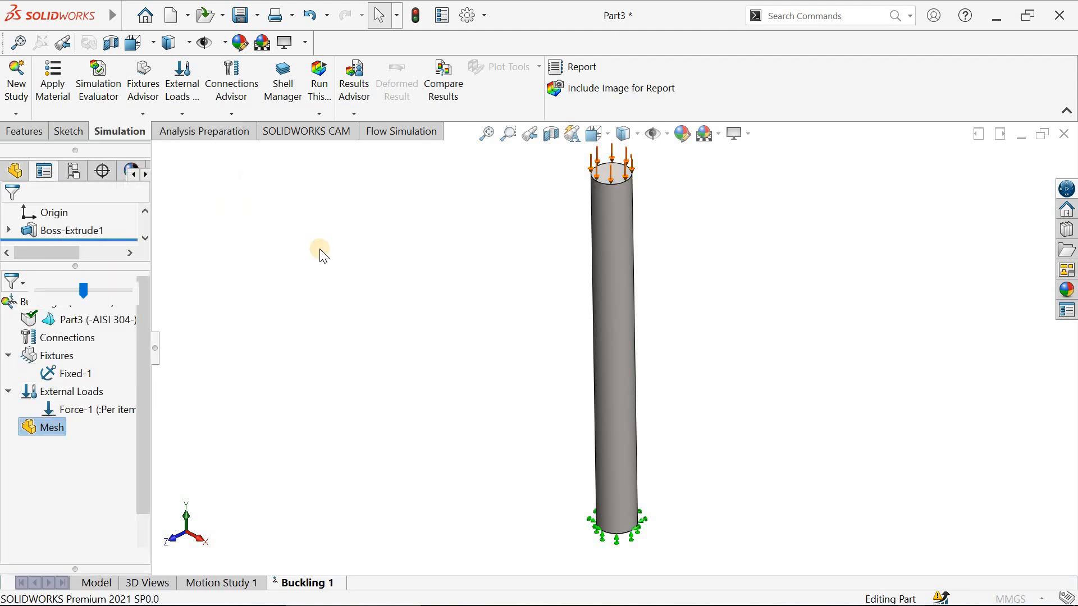
click(11, 219)
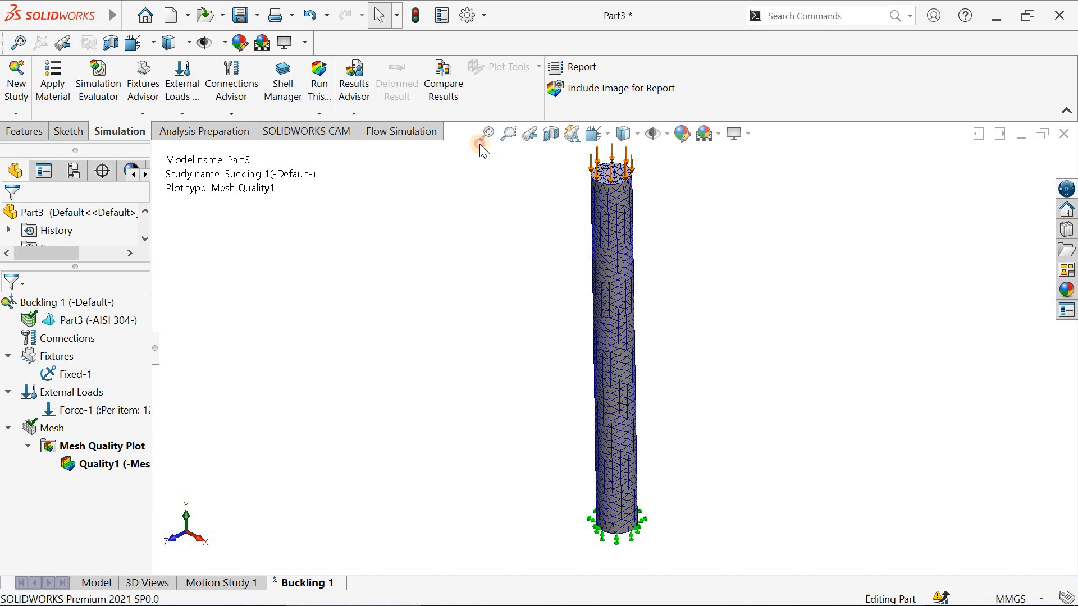
click(319, 113)
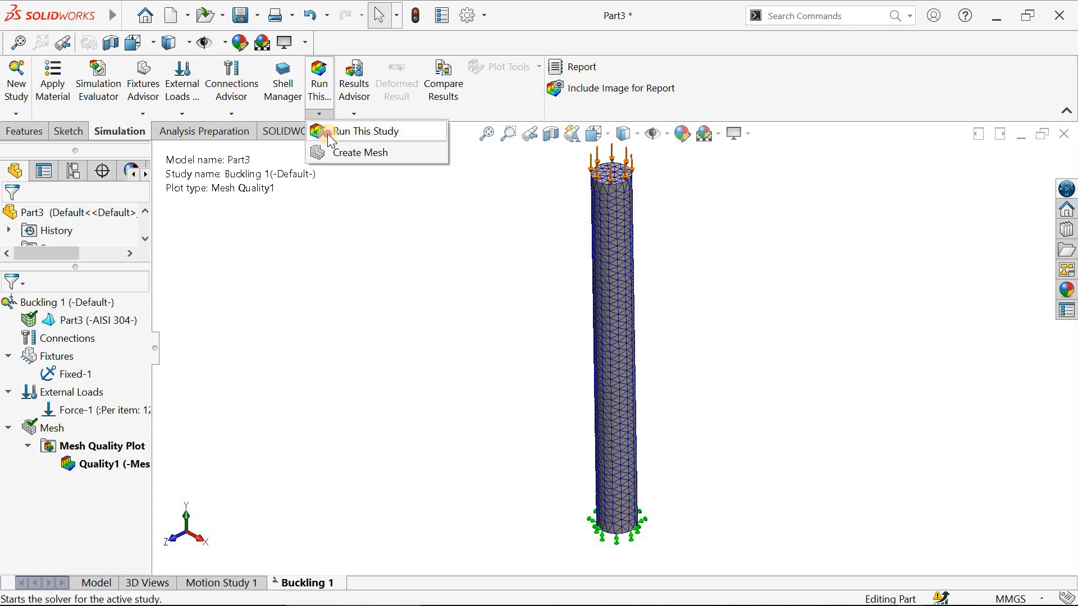
click(328, 134)
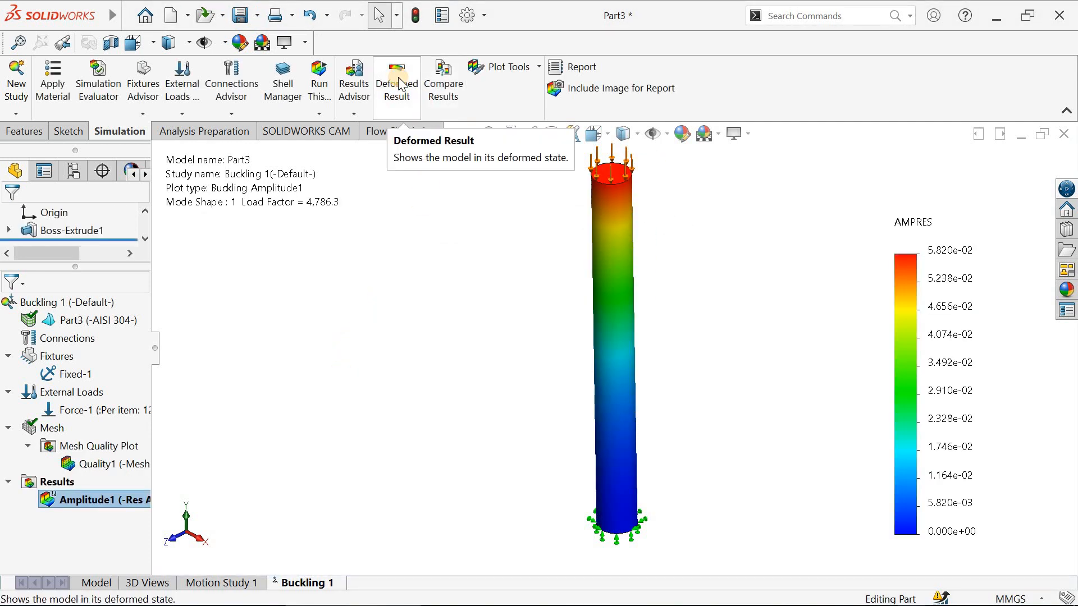
- Animate the buckling amplitude result plot with the animation speed set to 49
right_click(85, 498)
click(119, 209)
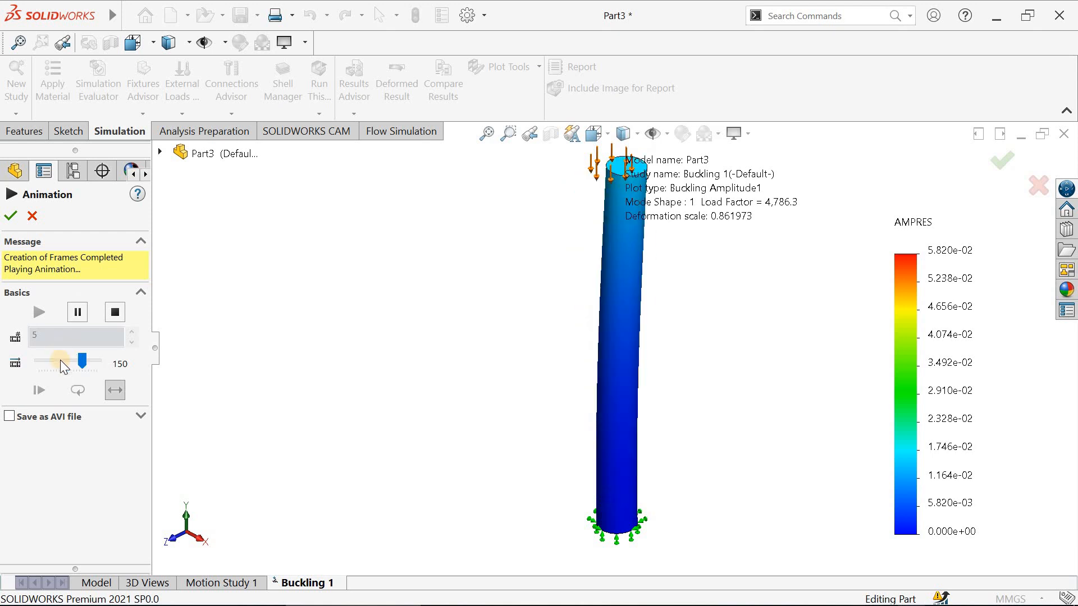
click(59, 362)
drag(82, 364, 55, 365)
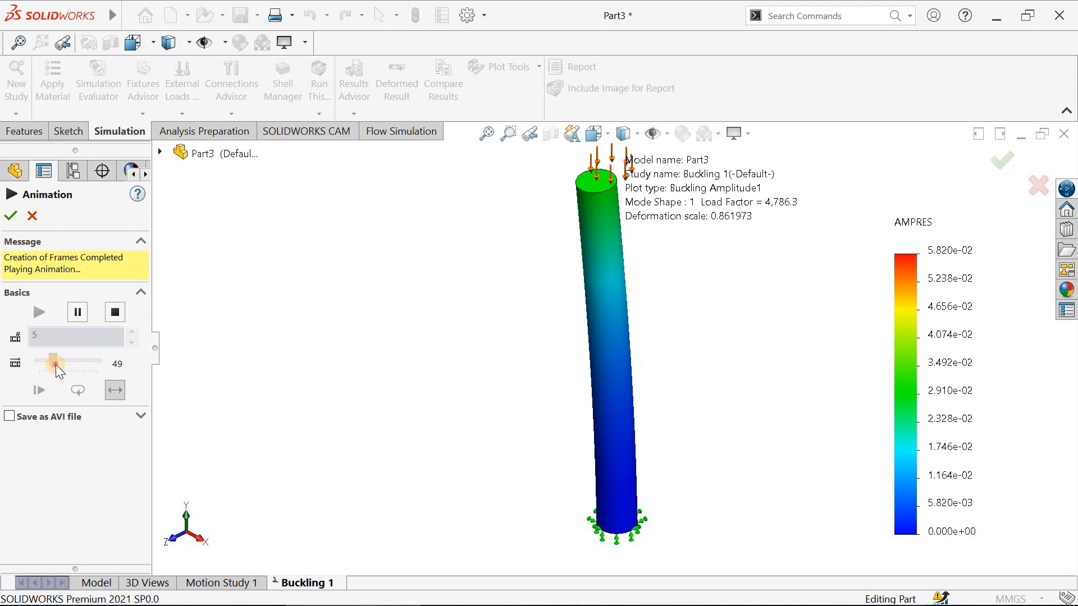
click(12, 217)
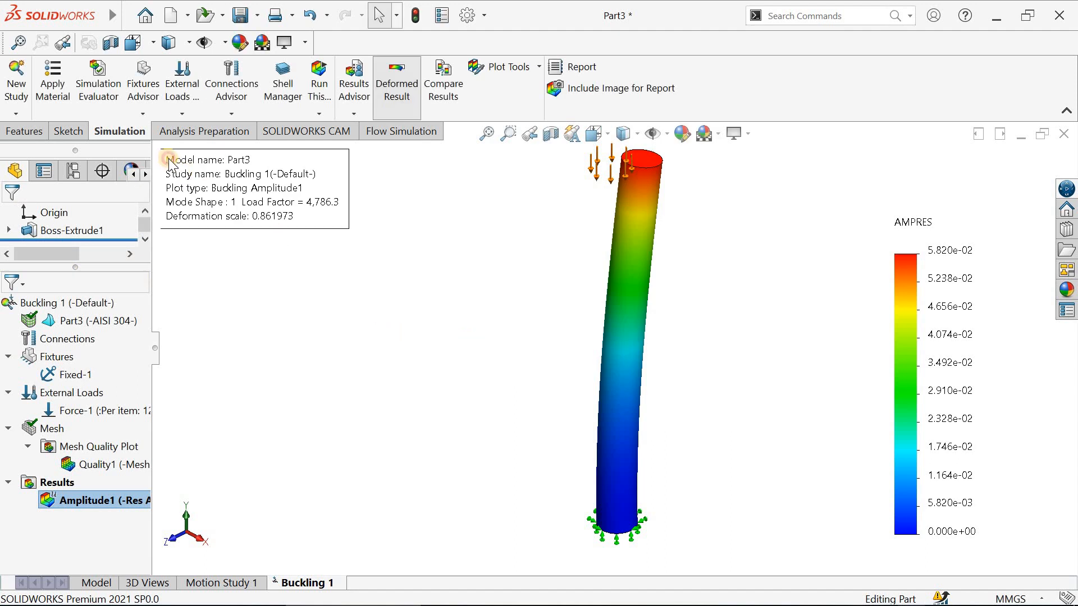
- Reposition the Amplitude1 plot's information text in the empty area beside the column
drag(175, 158, 324, 262)
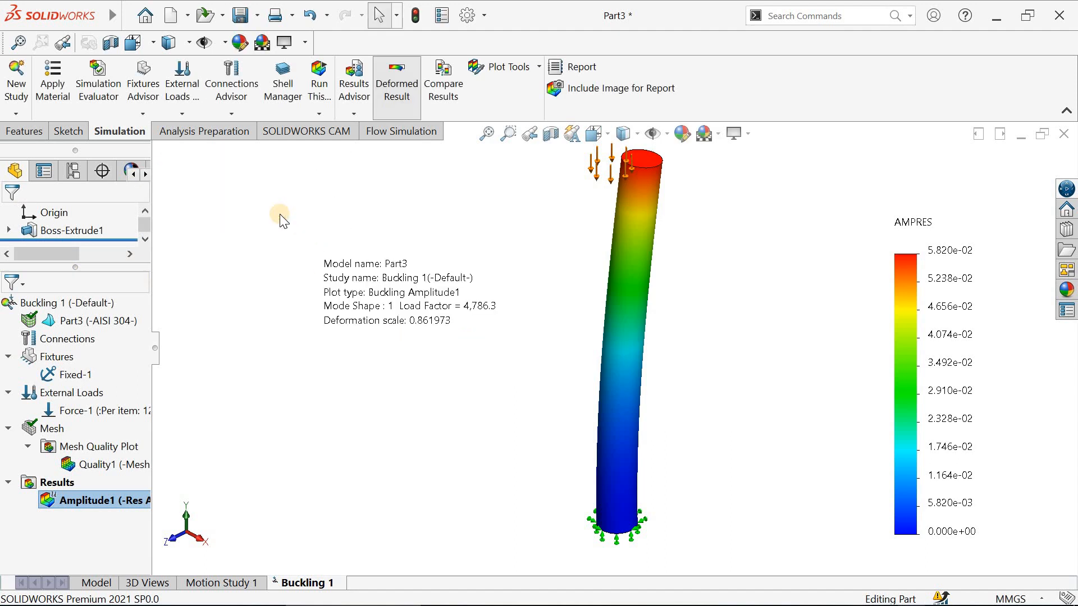
mouse_move(387, 293)
mouse_down()
mouse_move(213, 181)
mouse_move(293, 238)
mouse_up()
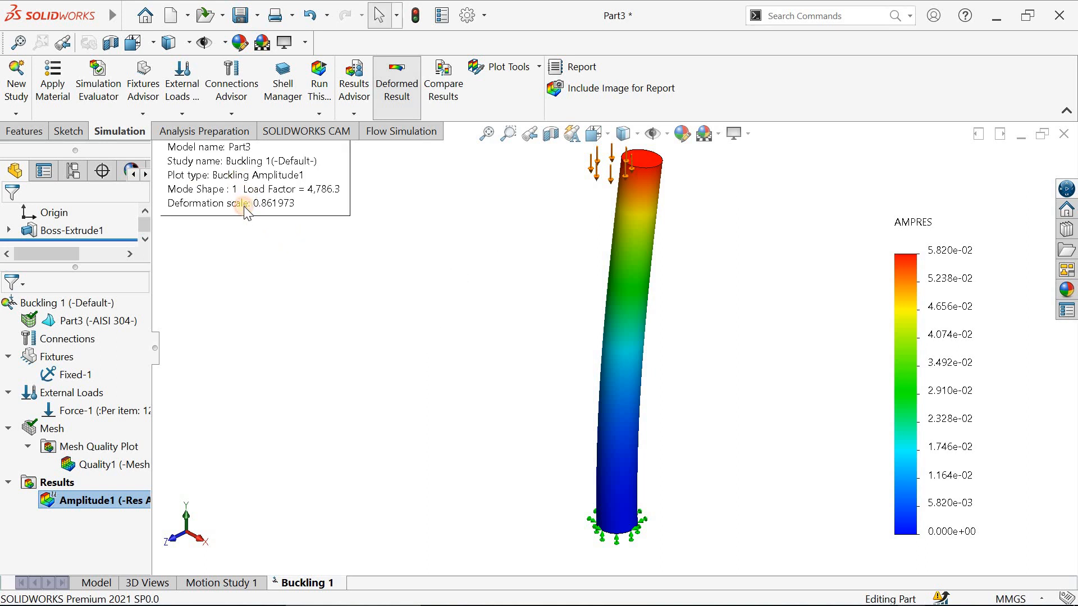
drag(243, 206, 257, 254)
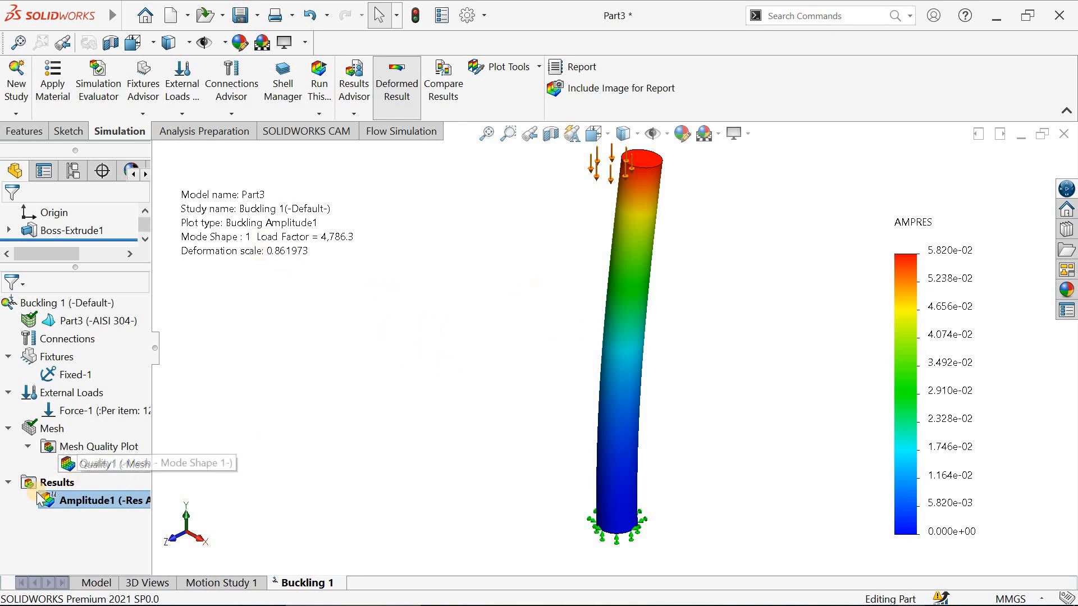
- Define a second mode shape/amplitude plot showing AMPRES: Resultant Amplitude with automatic deformed shape scaling
right_click(54, 482)
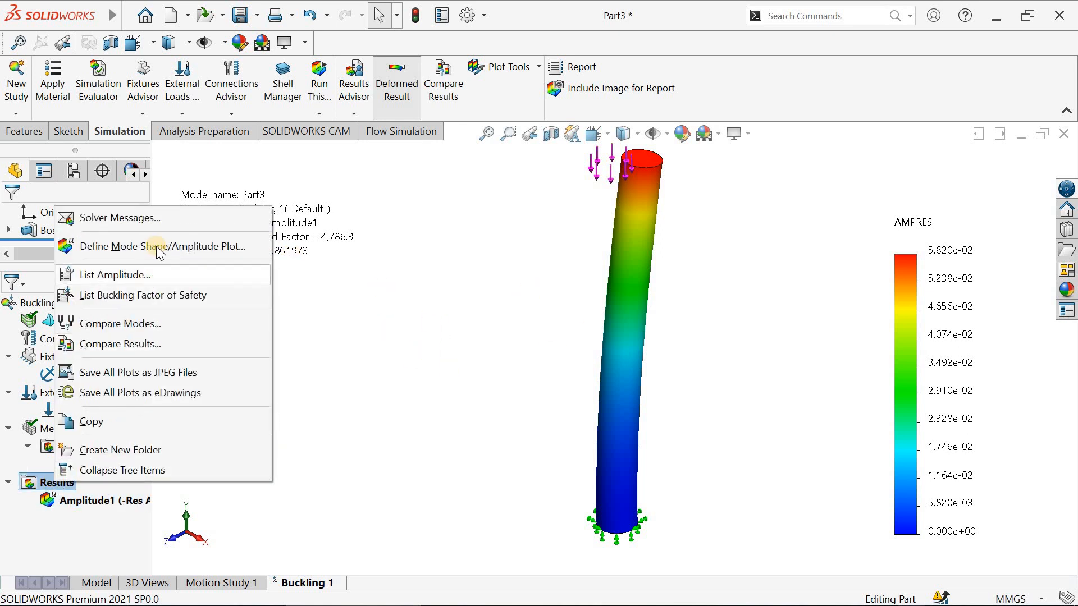
click(157, 246)
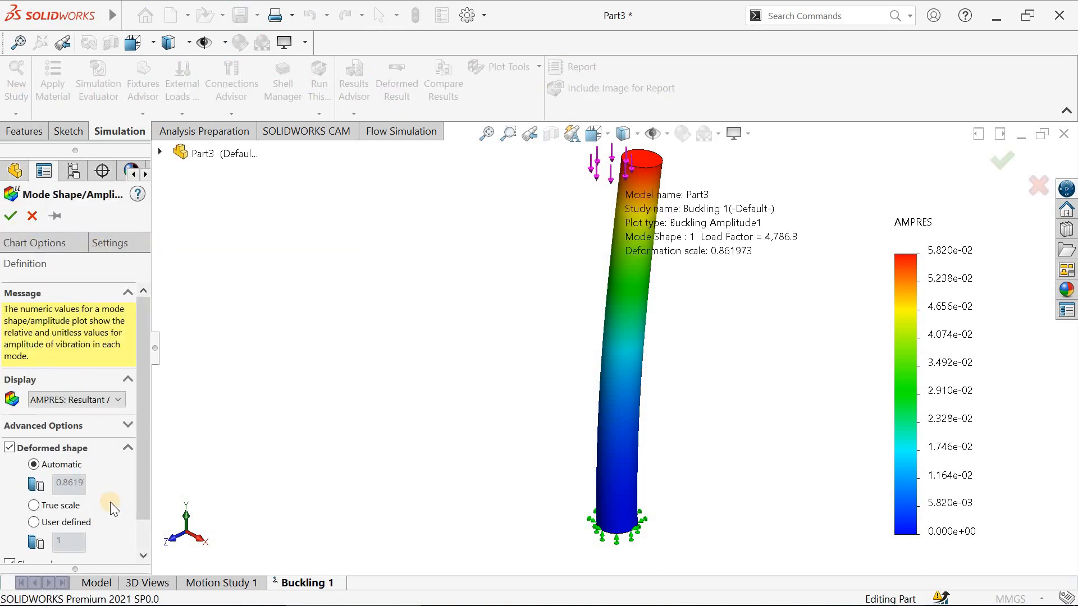
click(95, 406)
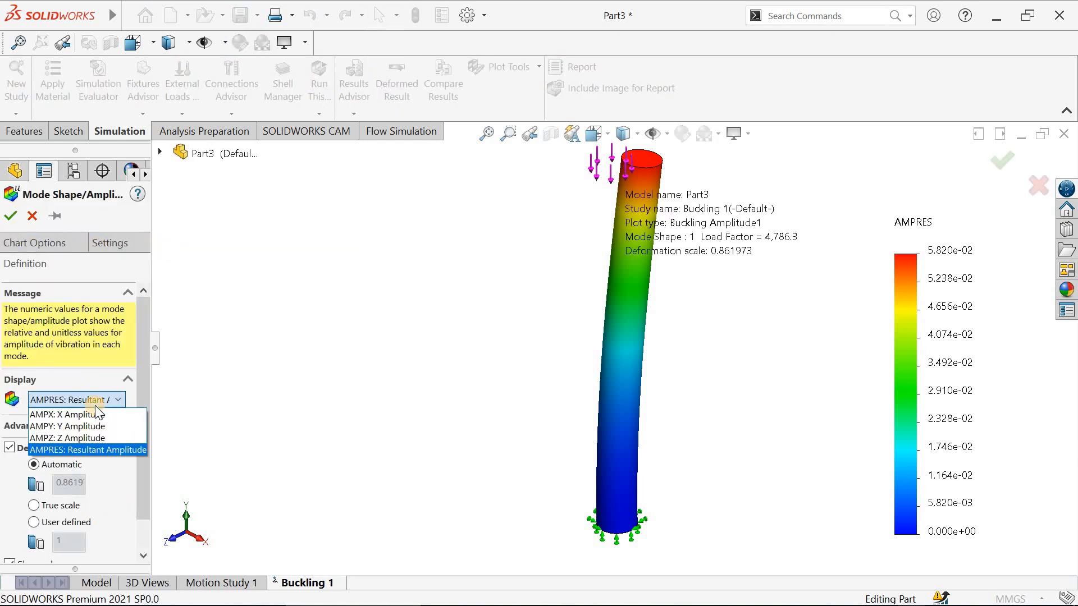
click(93, 450)
click(10, 215)
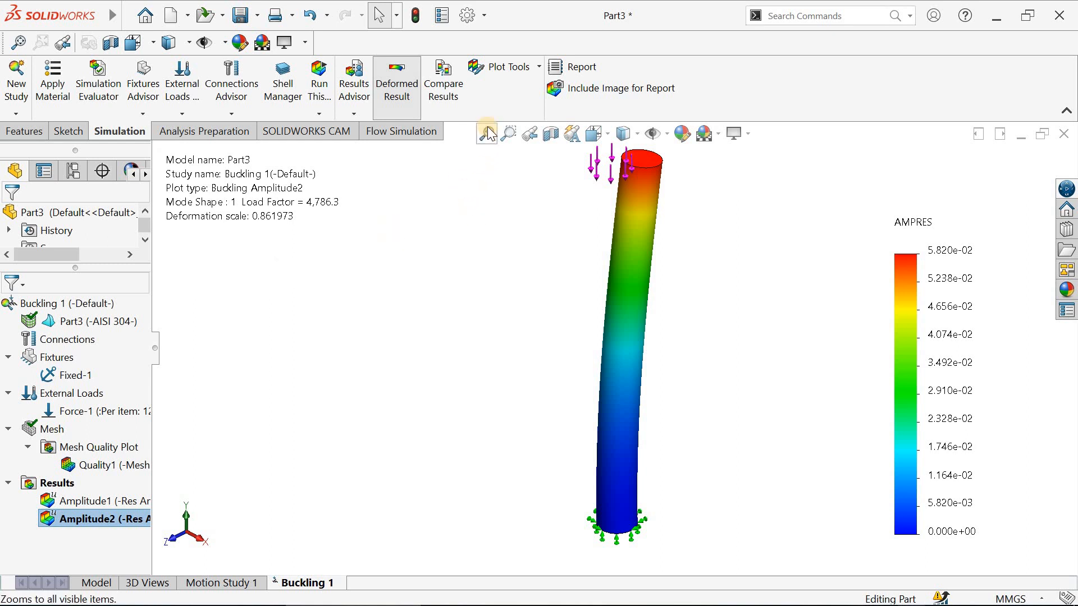
- Display the Amplitude1 result plot and play its animation
click(91, 500)
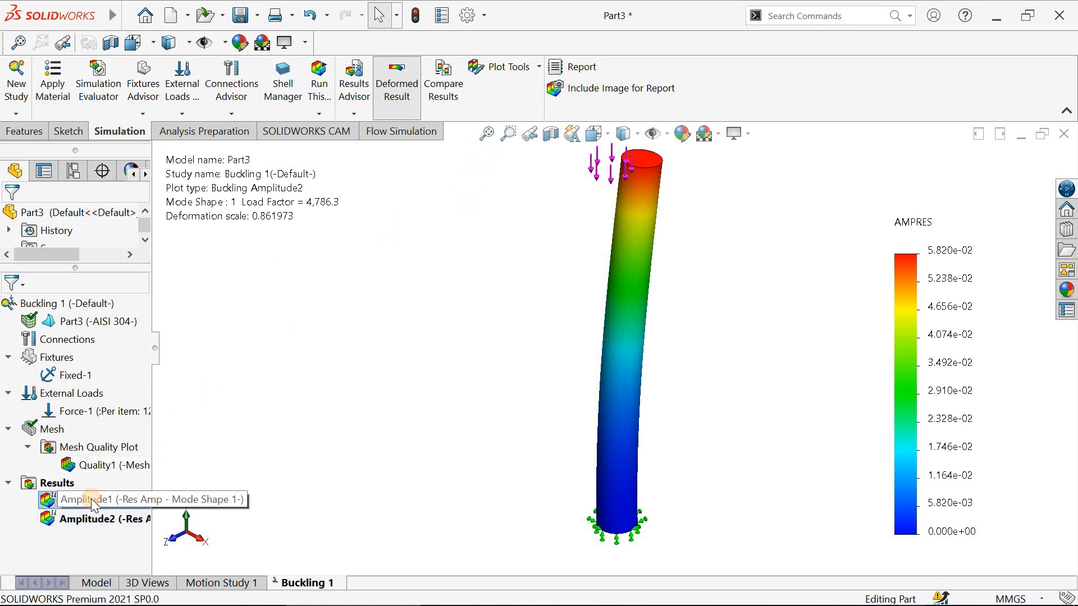
double_click(83, 502)
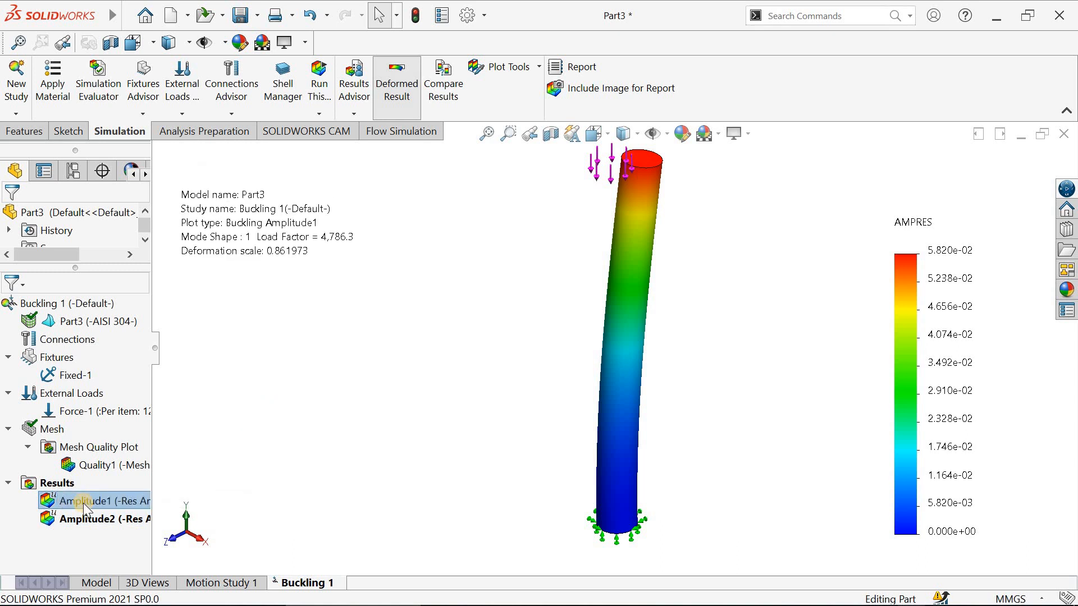
right_click(83, 503)
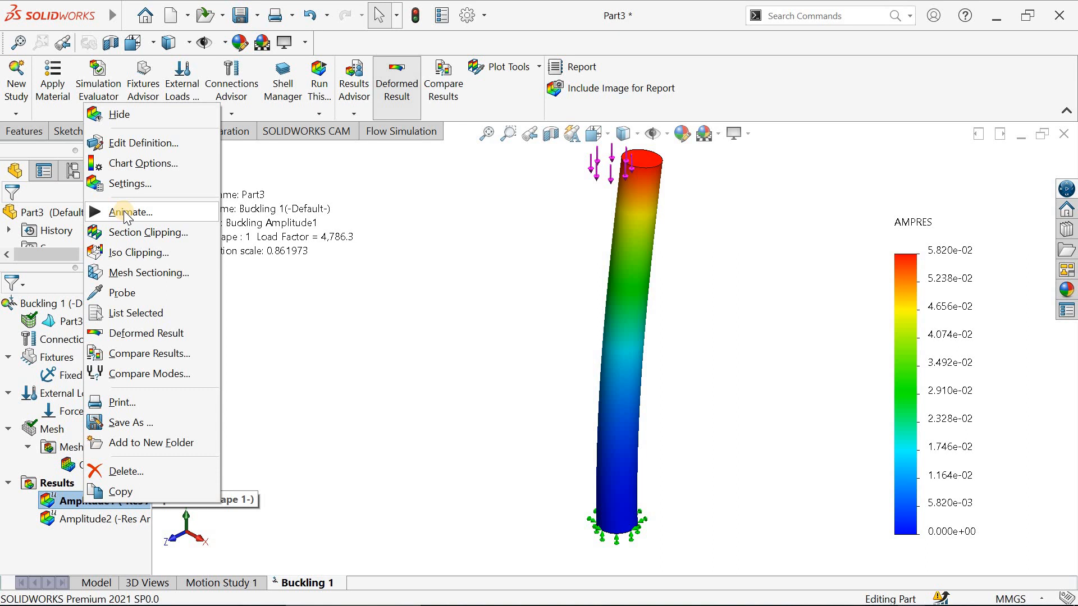
click(125, 212)
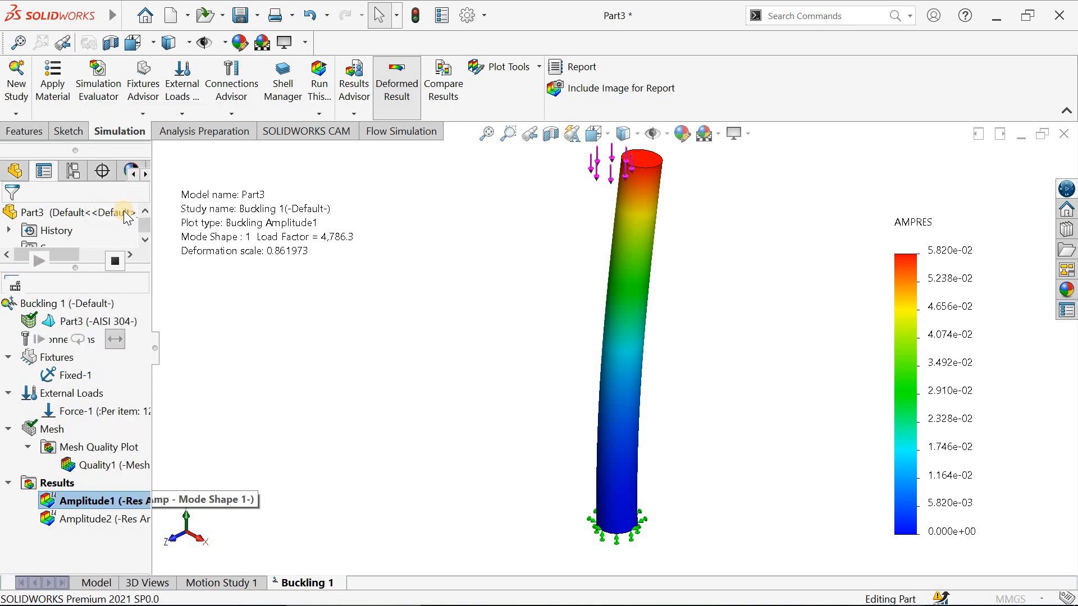
click(19, 219)
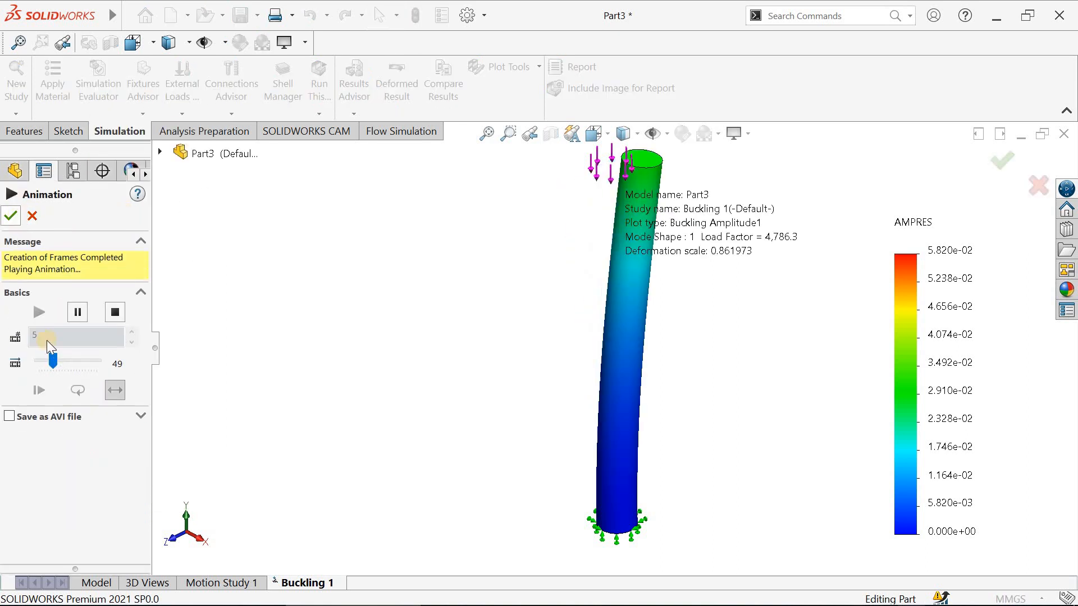
- Compare the current study's Amplitude1, Amplitude2 and Quality1 plots side by side, and exit the comparison
right_click(102, 504)
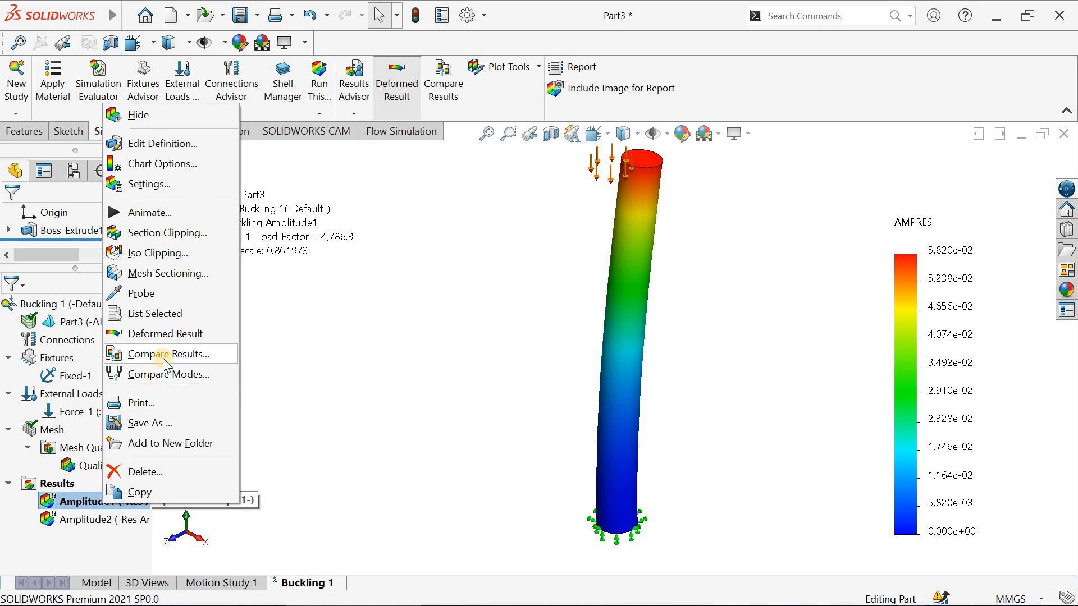
click(357, 343)
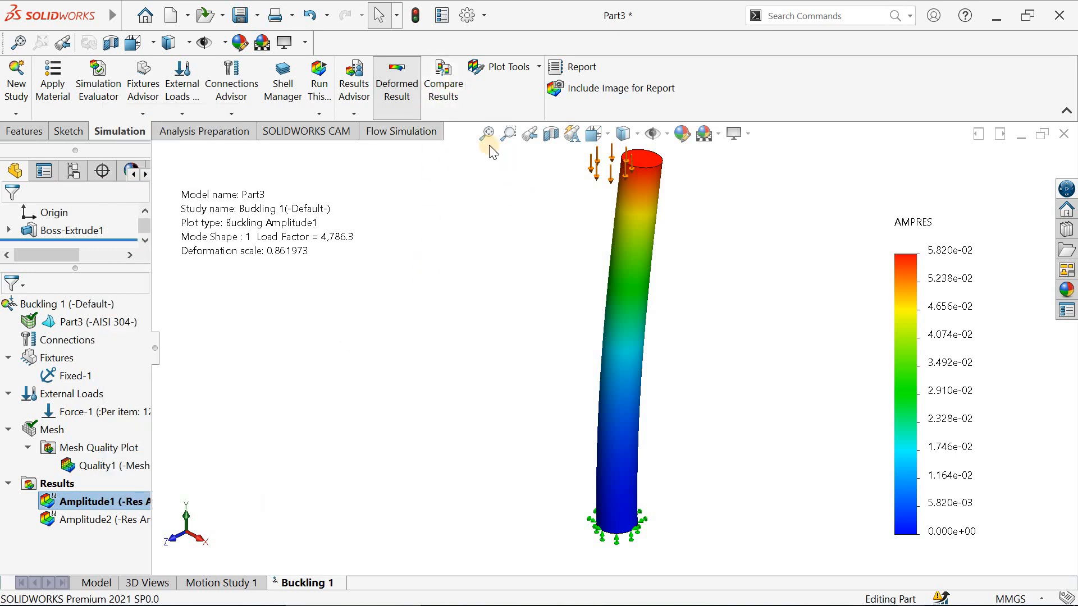
click(443, 84)
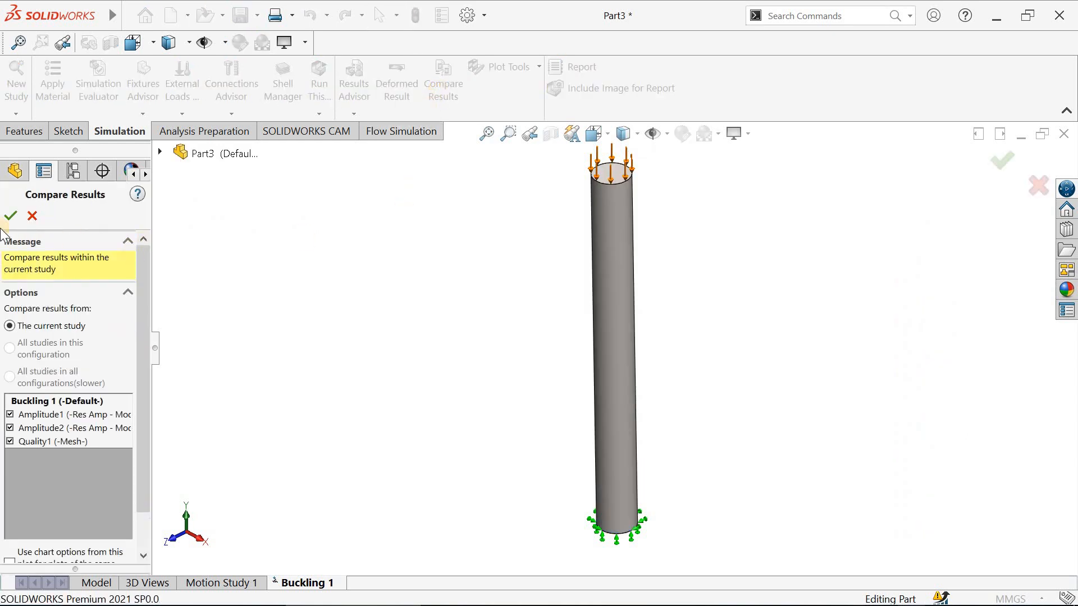
click(9, 218)
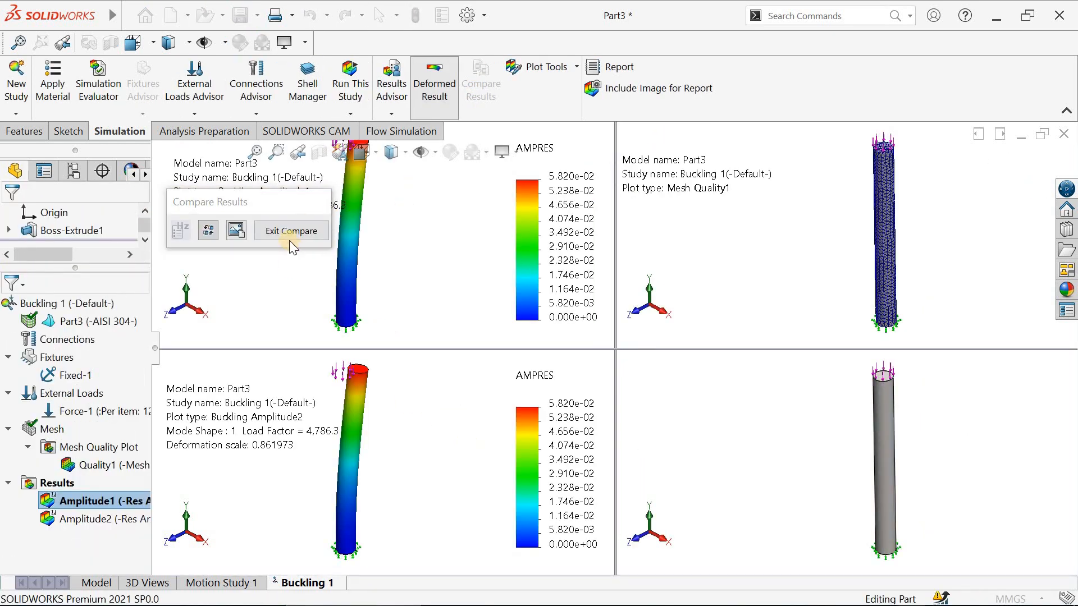
drag(273, 209, 208, 224)
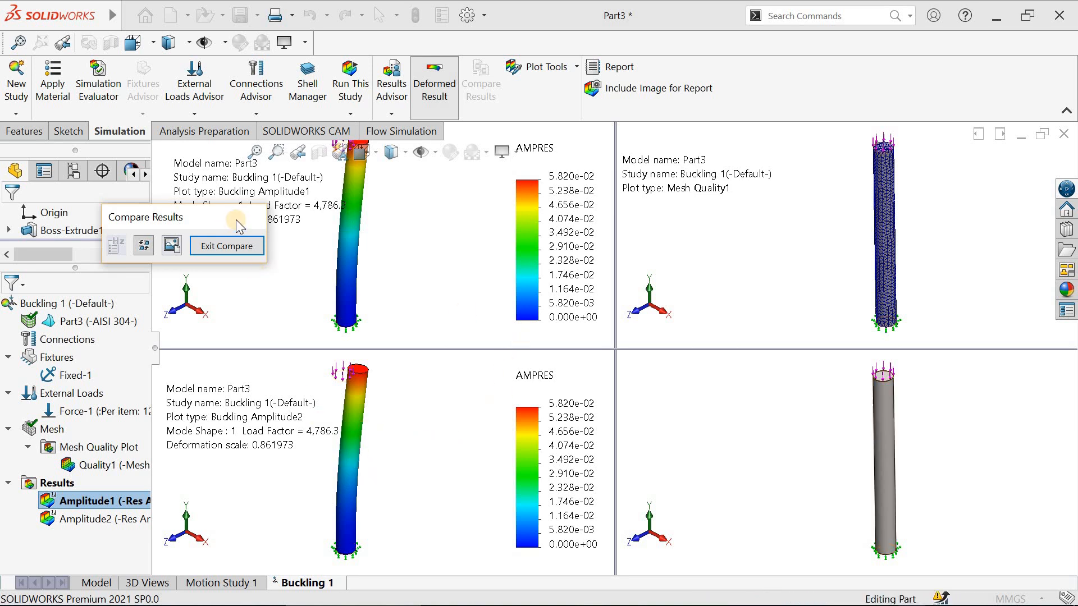
drag(218, 219, 100, 236)
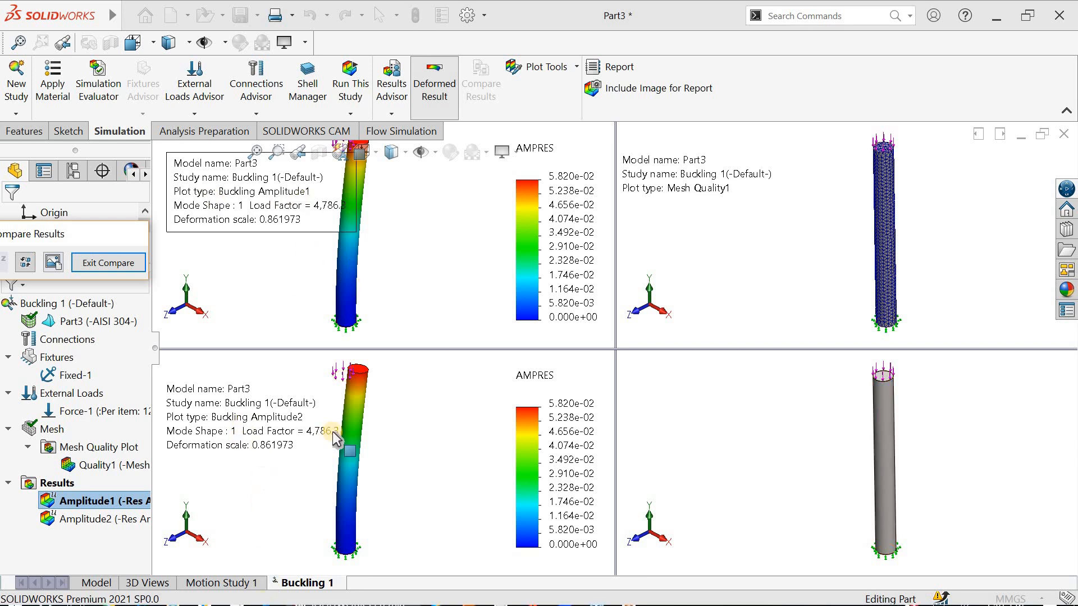
click(132, 267)
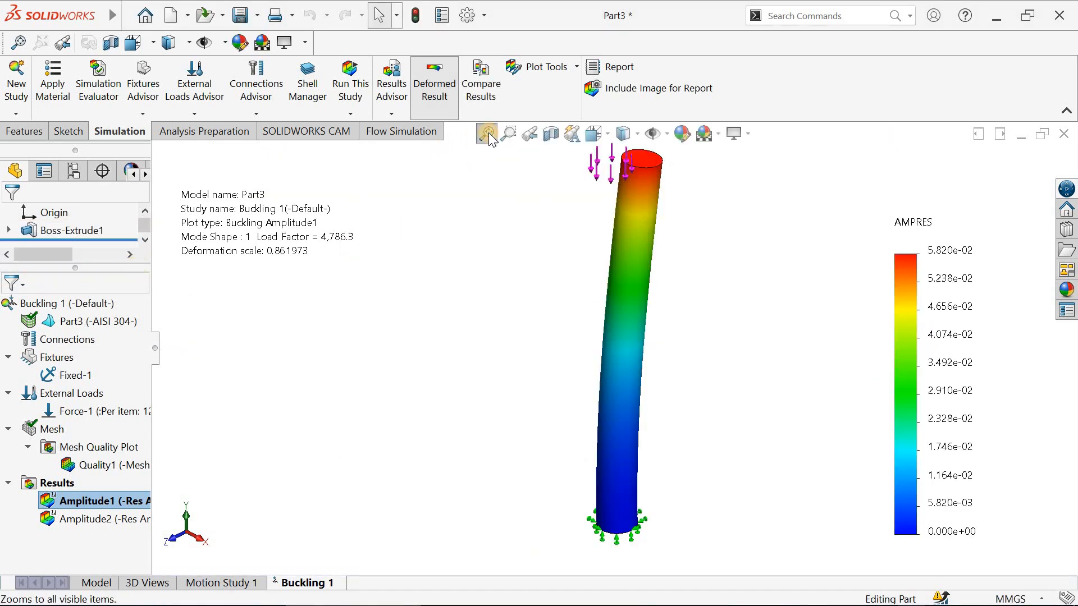
- Save all result plots of the buckling study as JPEG files to the Desktop folder
right_click(55, 483)
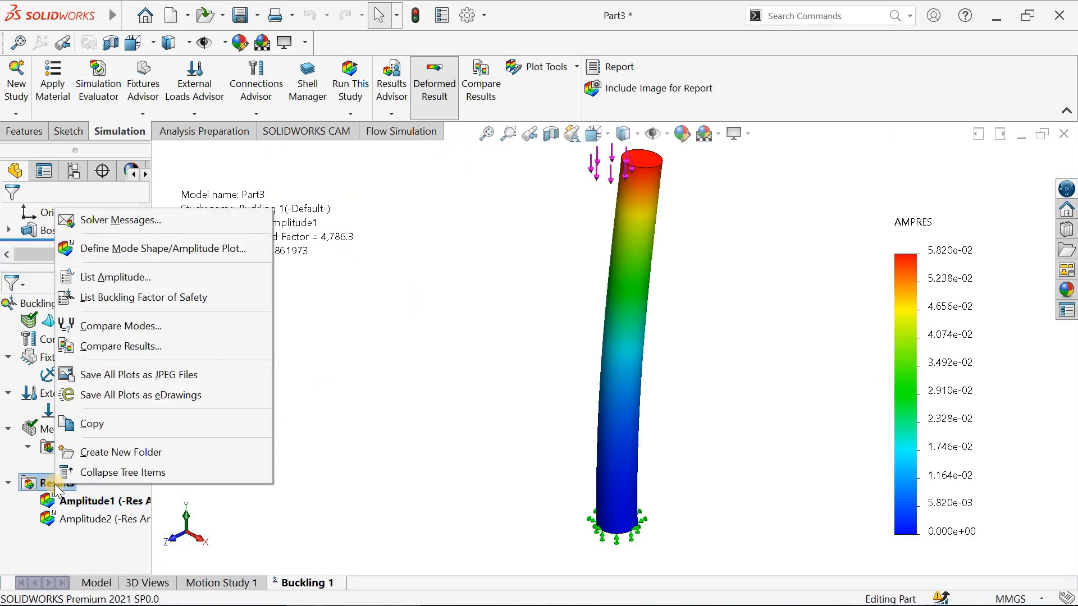
click(141, 377)
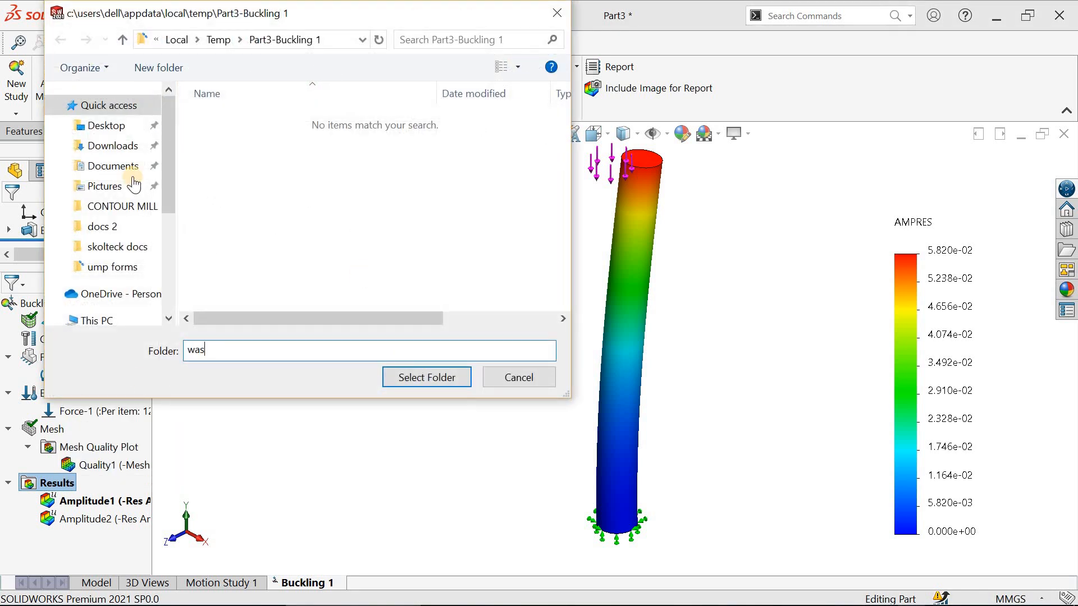
click(107, 125)
click(430, 375)
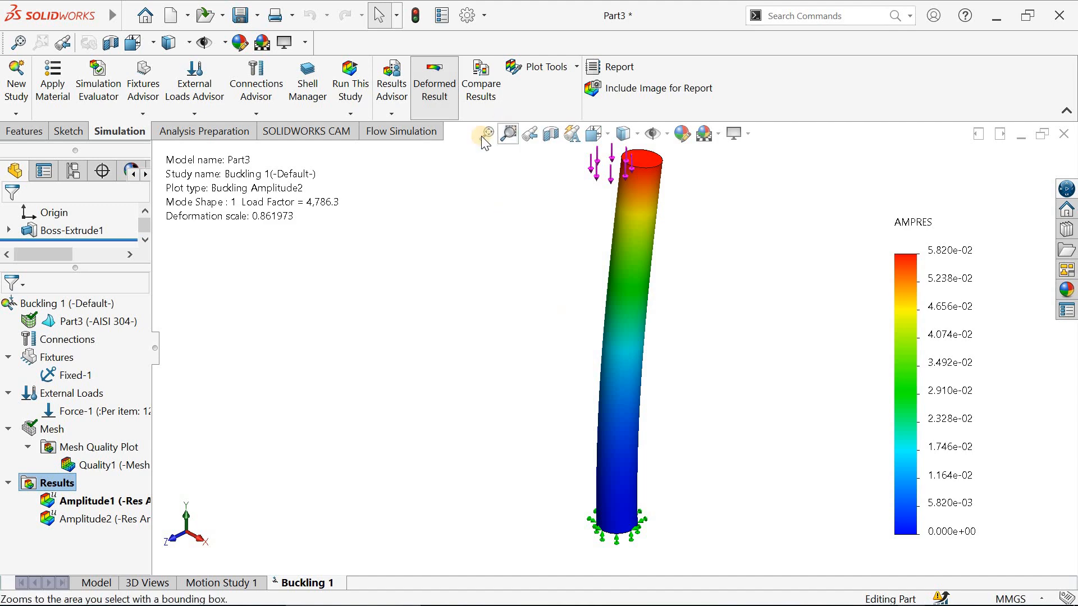
- Open a saved amplitude plot image from the Windows desktop to check it, close it and return to SOLIDWORKS
click(997, 11)
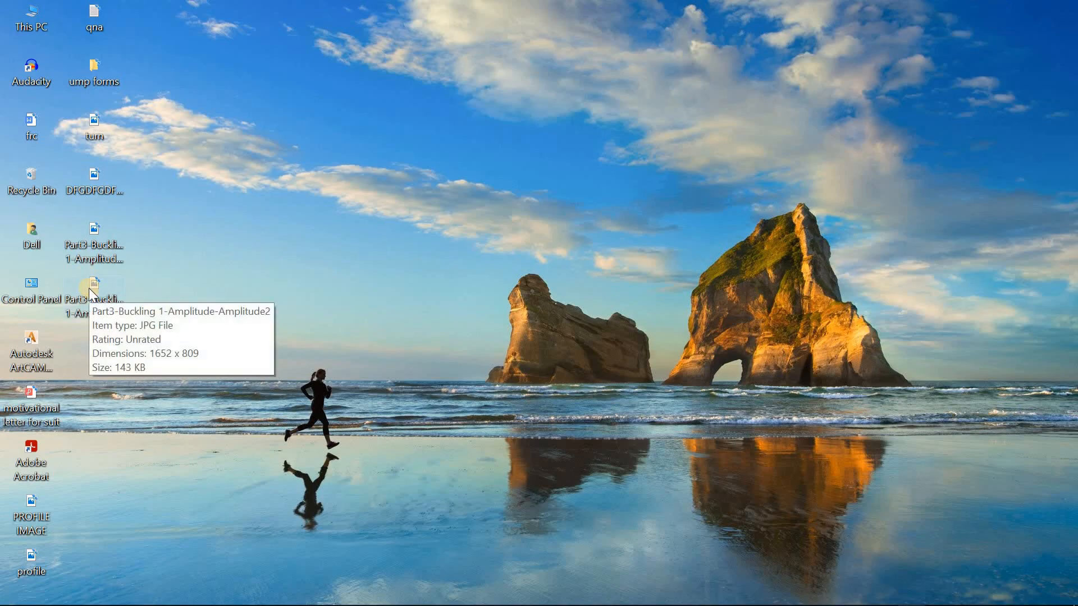
double_click(97, 236)
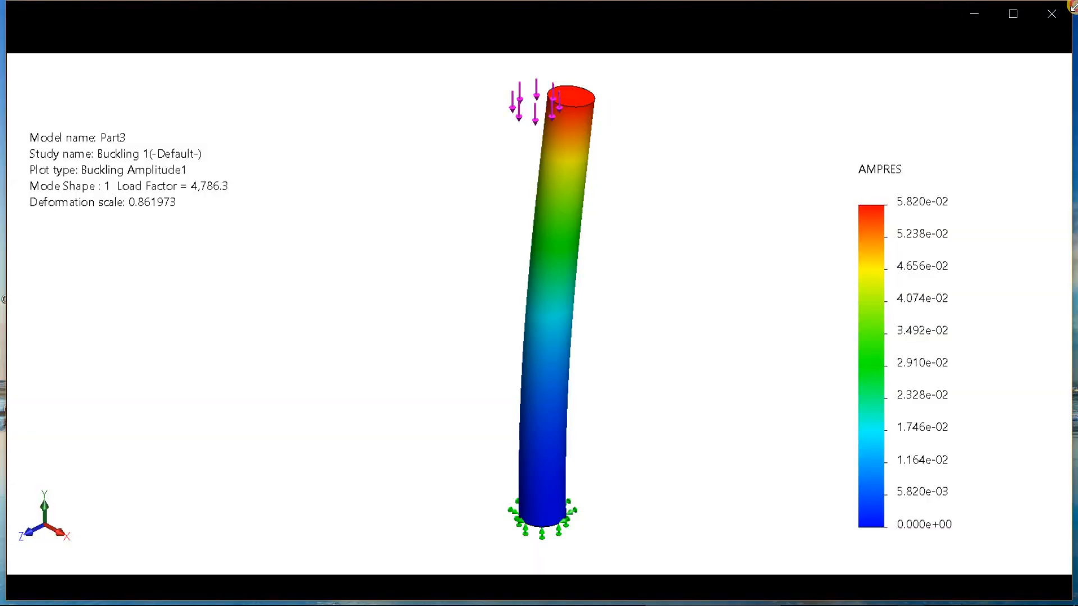
click(1052, 11)
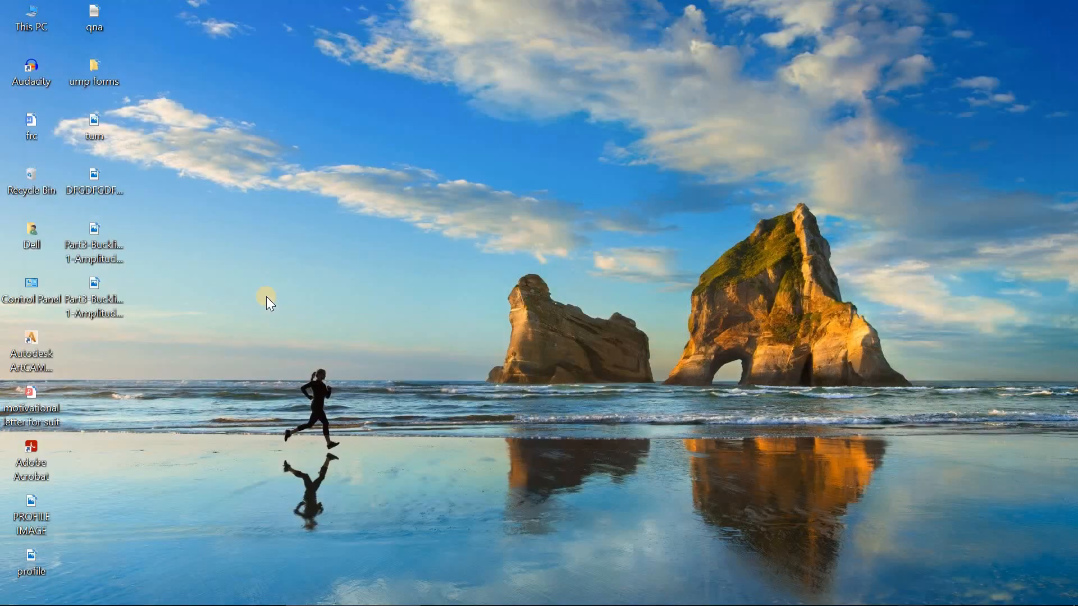
click(387, 599)
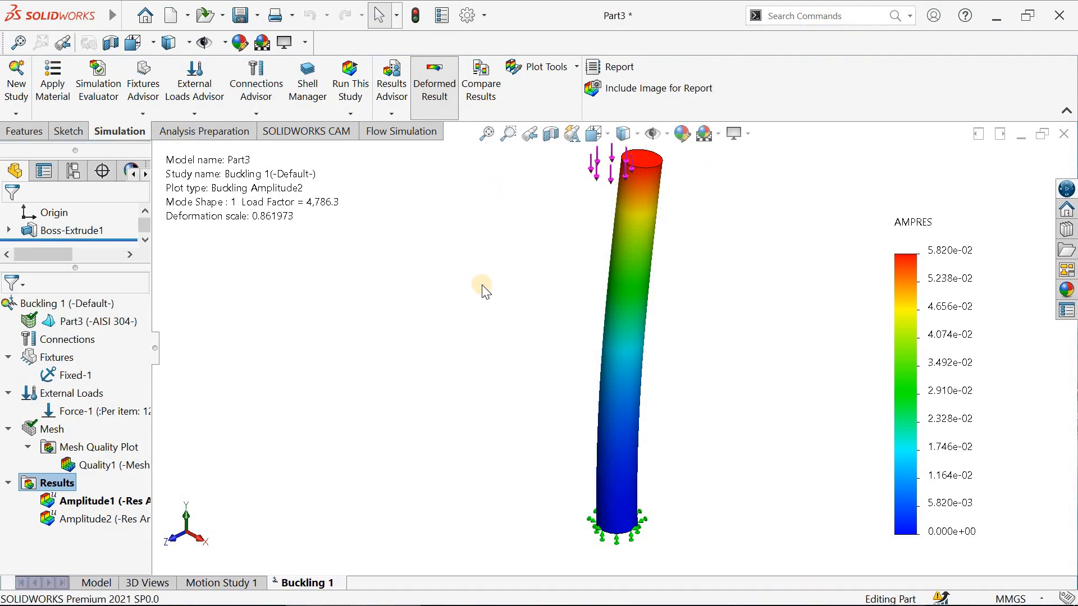
middle_drag(479, 282, 478, 285)
click(483, 138)
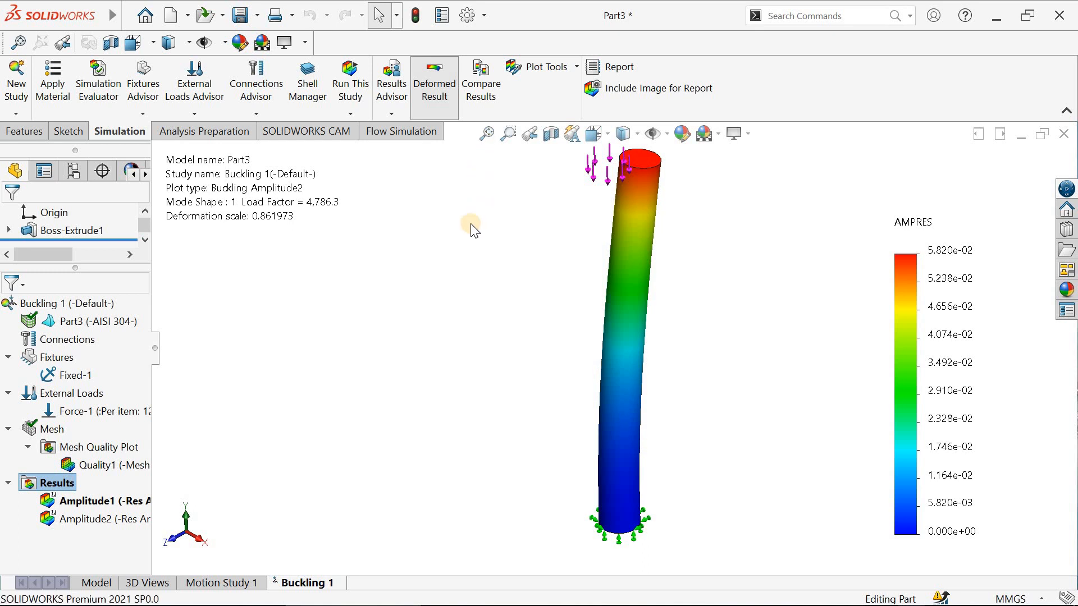
click(484, 142)
mouse_move(486, 238)
middle_down()
mouse_move(492, 209)
mouse_move(476, 236)
middle_up()
click(485, 143)
click(486, 129)
click(489, 139)
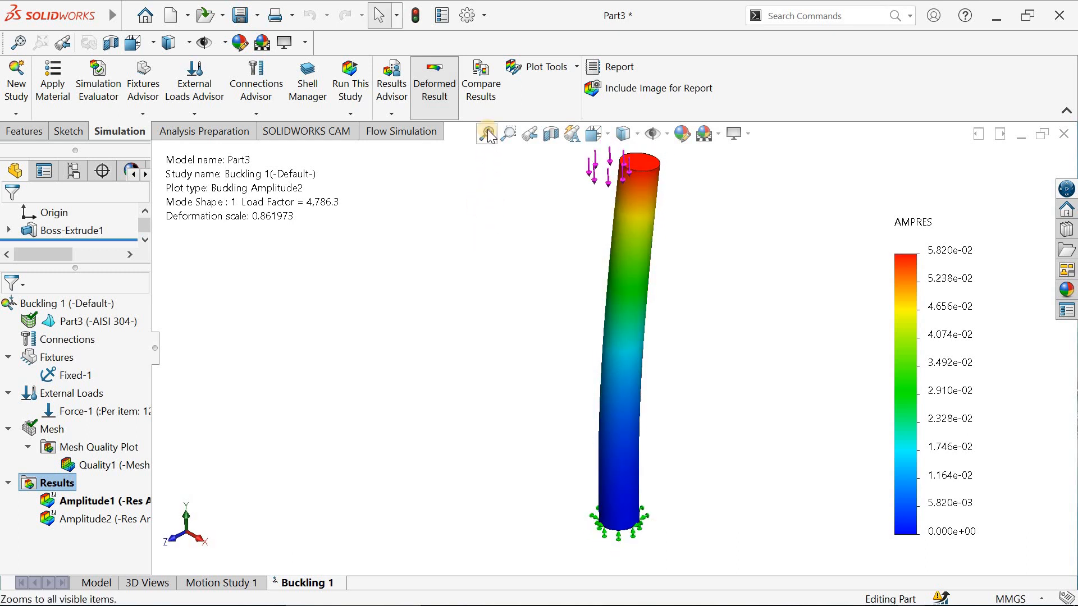
click(488, 131)
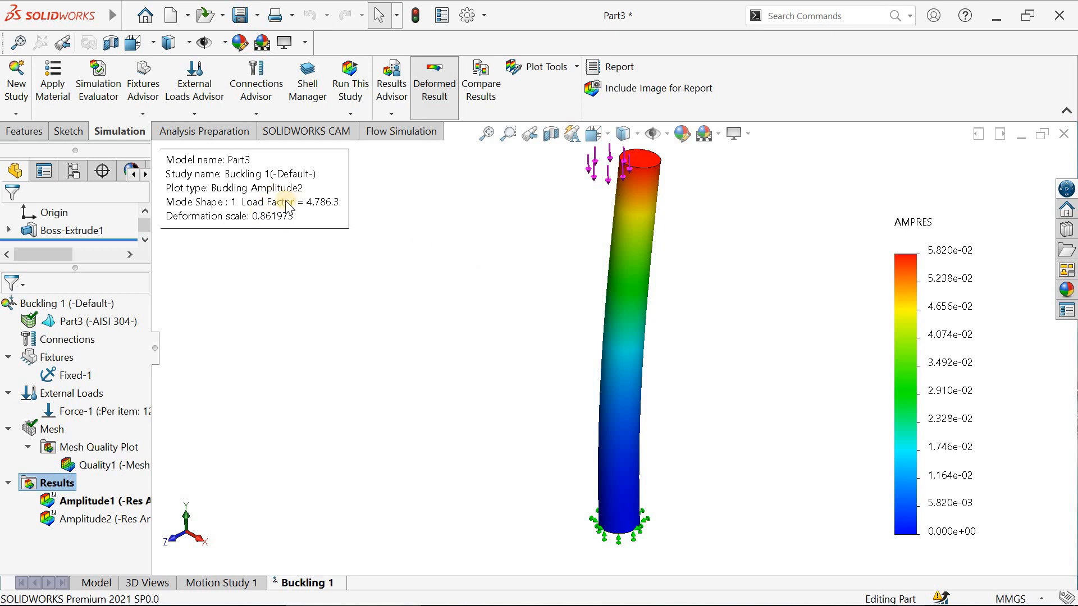
click(480, 139)
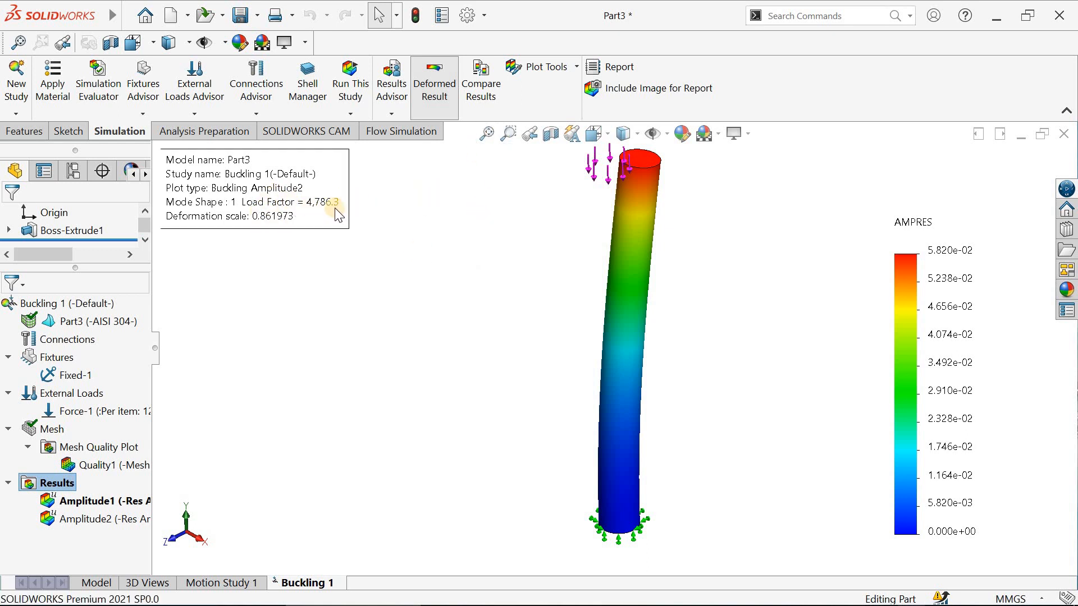